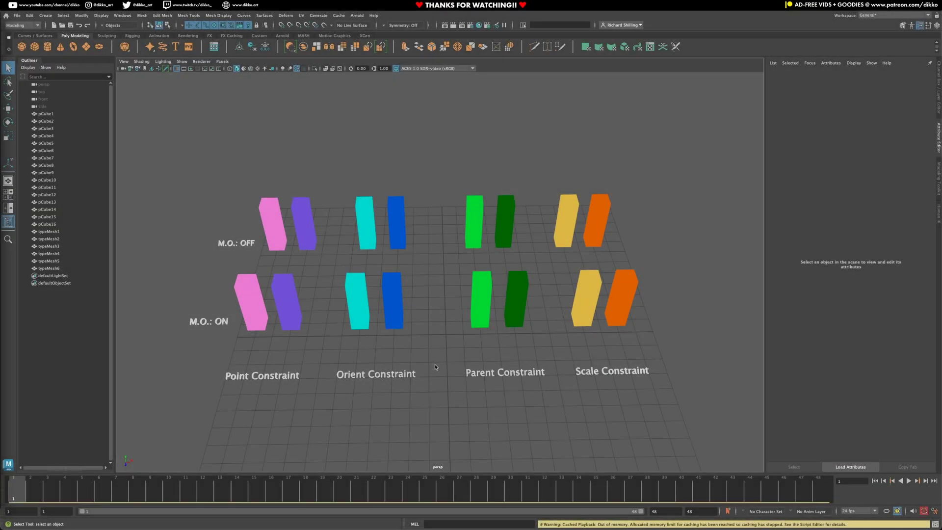
Save a copy of the scene under the file name 'Constraints Demo_Complete.mb'
alt+middle_drag(453, 345, 449, 301)
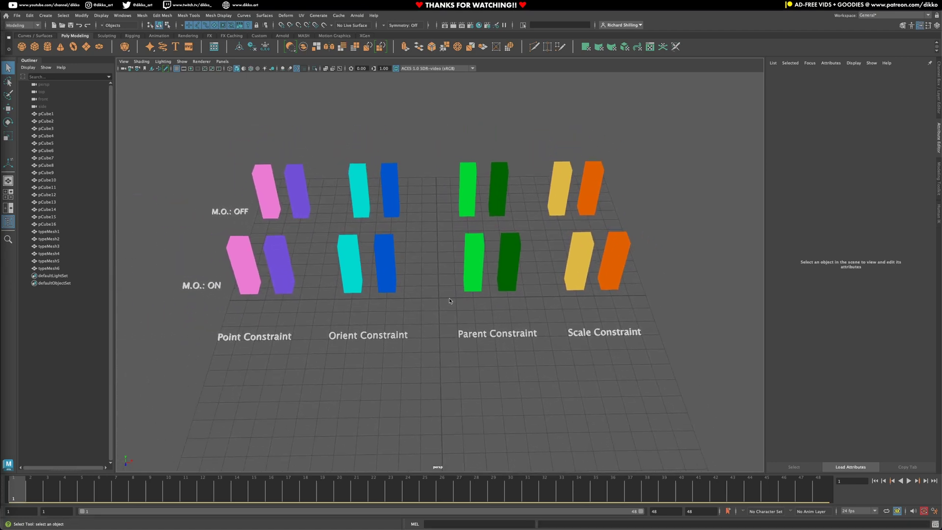
click(18, 14)
click(43, 54)
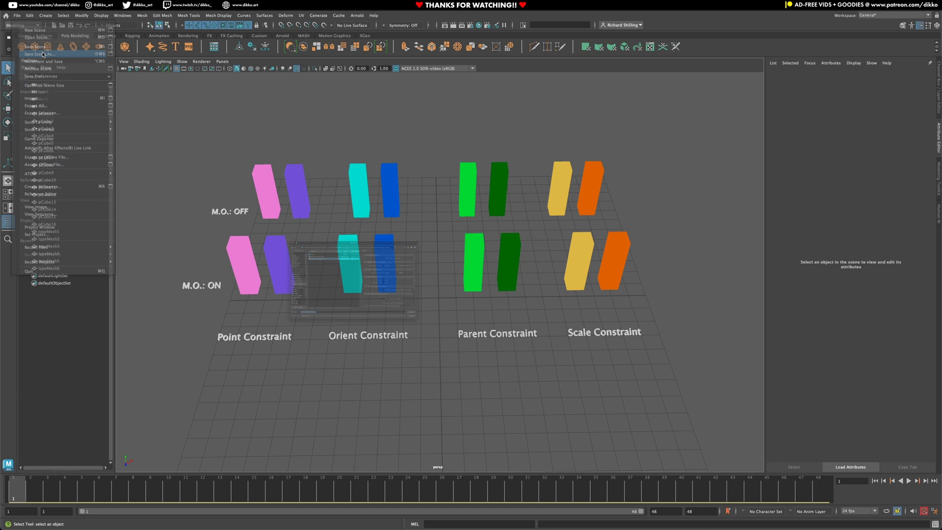
click(236, 372)
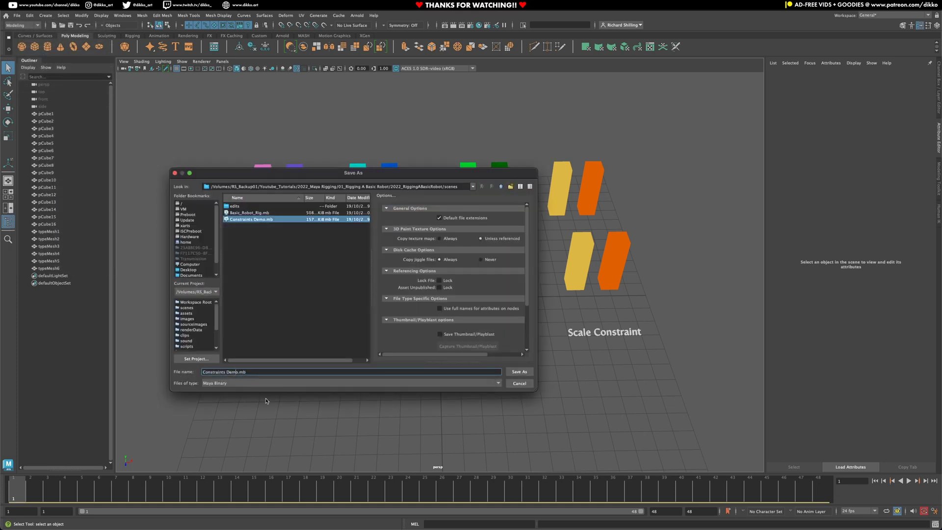
text(_Examp)
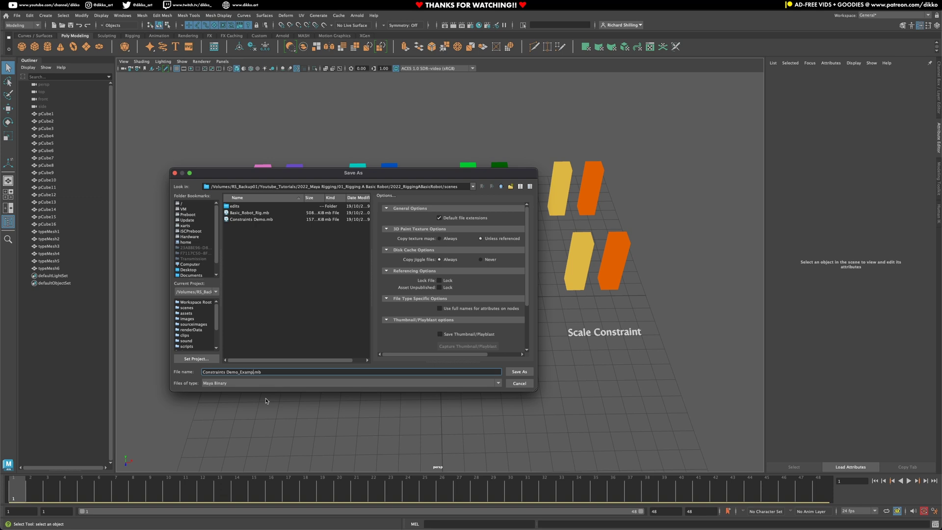
key(BackSpace)
key(BackSpace)
key(BackSpace)
key(BackSpace)
key(BackSpace)
text(Demo_)
click(522, 371)
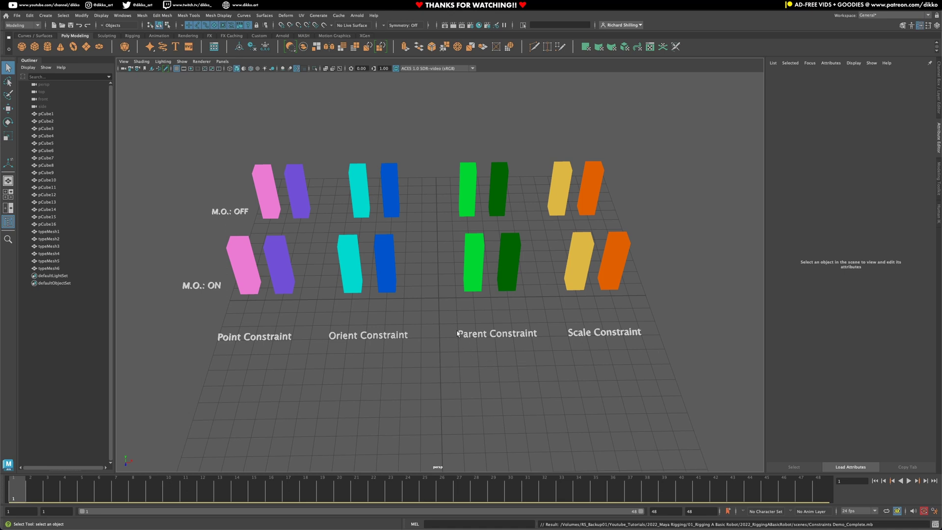
Orbit to a low angle over the rows and test-move the lower pink cube pCube9, then undo
alt+middle_drag(433, 307, 429, 326)
alt+drag(428, 326, 459, 327)
alt+middle_drag(459, 327, 461, 327)
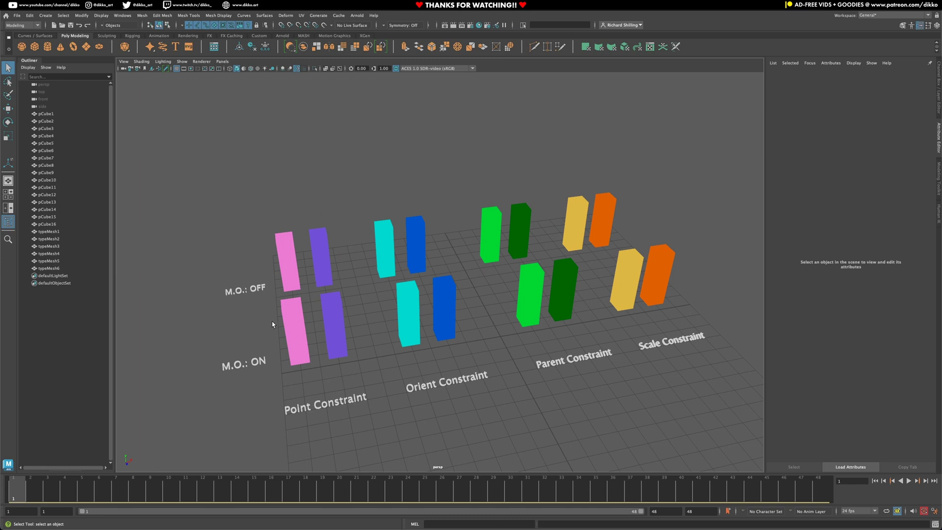
alt+drag(316, 380, 286, 367)
click(361, 330)
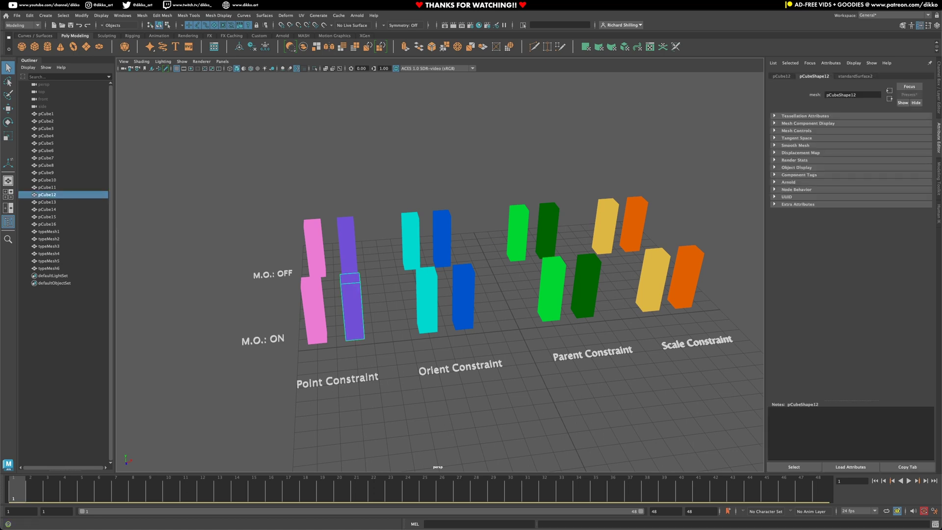
key(w)
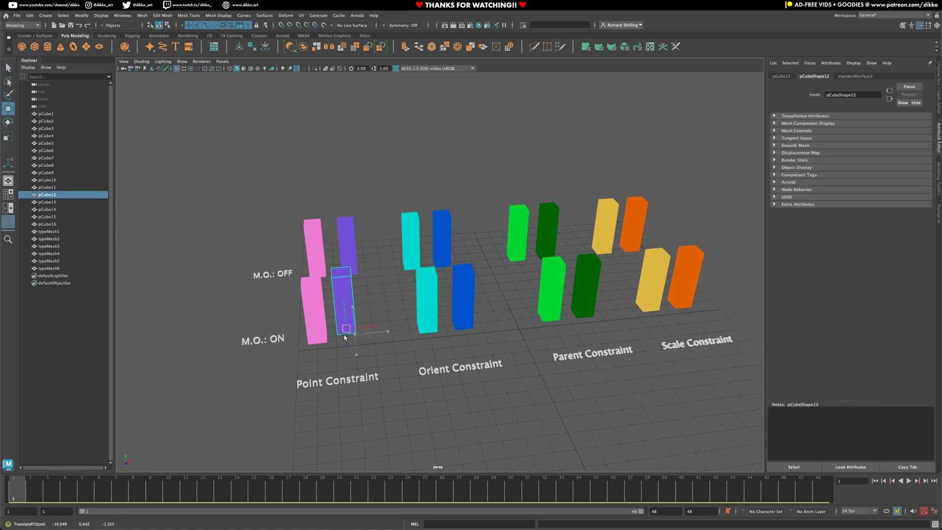
click(322, 333)
drag(322, 331, 340, 334)
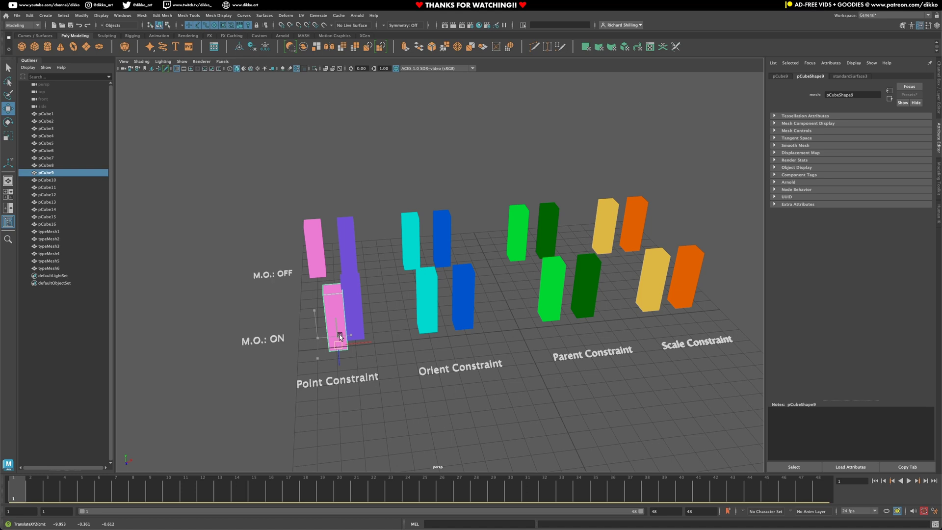
key(ctrl+z)
Show the Channel Box and freeze transformations on all sixteen cubes
click(938, 75)
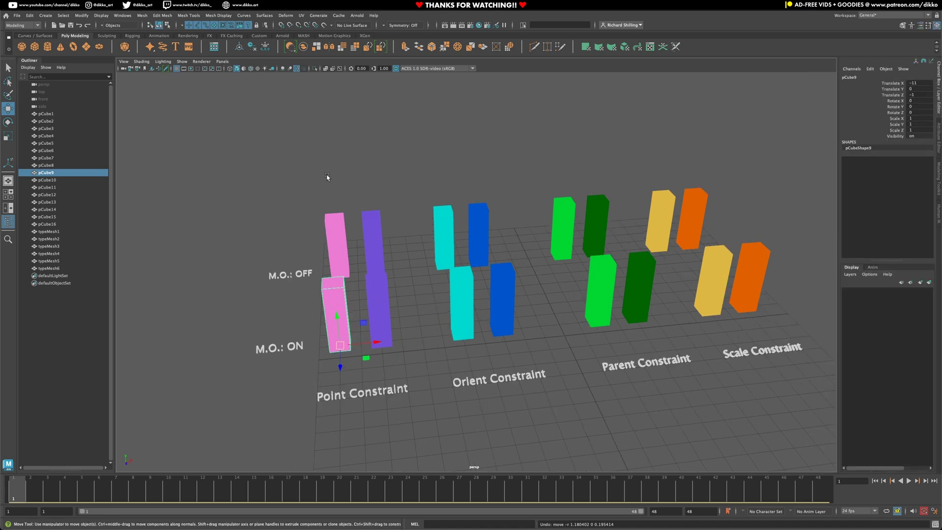
drag(325, 163, 760, 326)
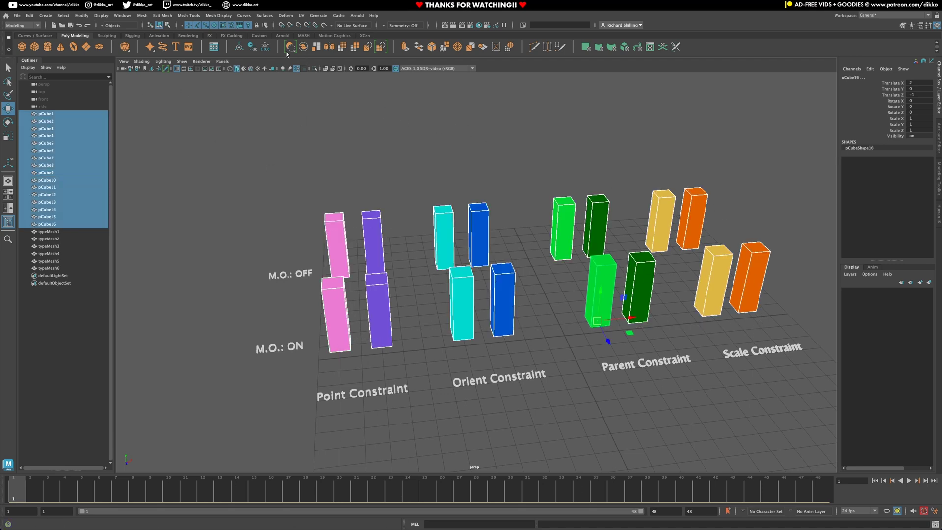
click(265, 47)
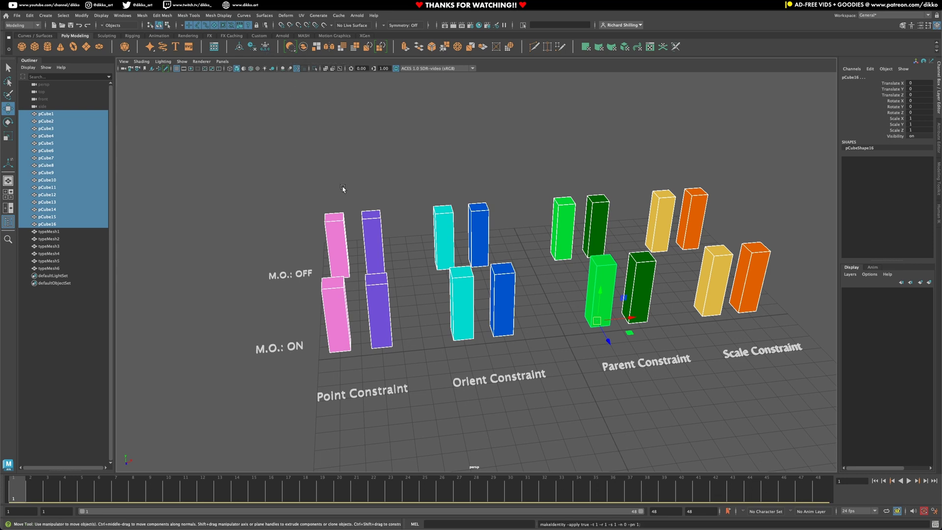
Check the lower pink, purple, cyan and blue cubes now read Translate 0 0 0
click(338, 354)
click(338, 338)
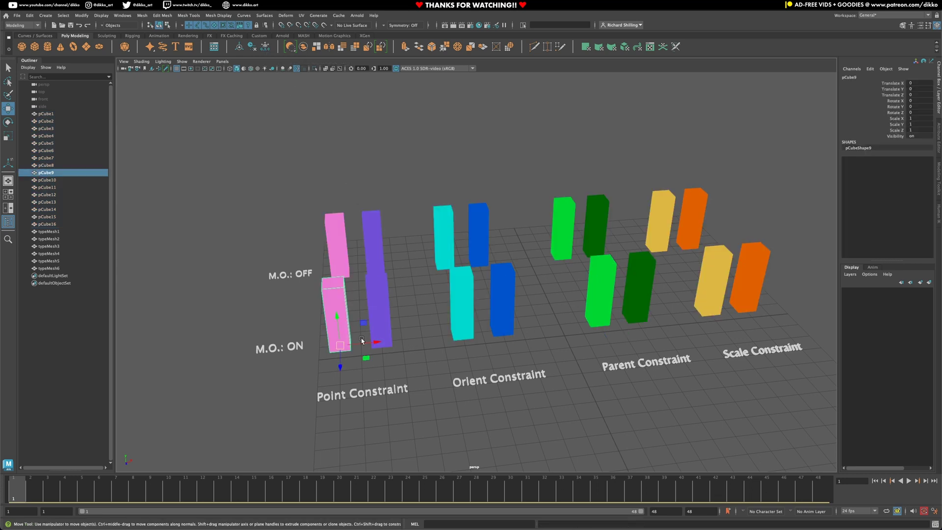
click(385, 332)
click(449, 328)
click(501, 307)
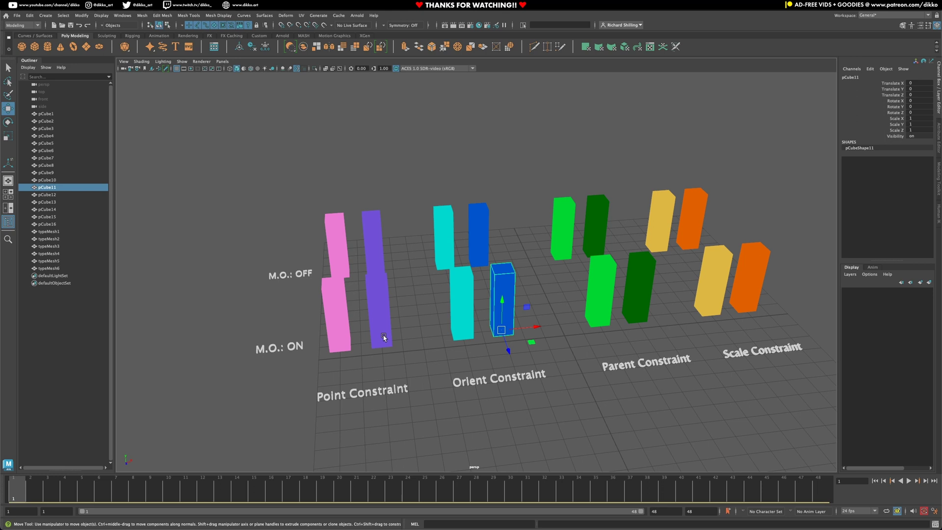
click(381, 337)
click(389, 338)
mouse_move(389, 339)
mouse_down()
mouse_move(434, 338)
mouse_move(393, 344)
mouse_up()
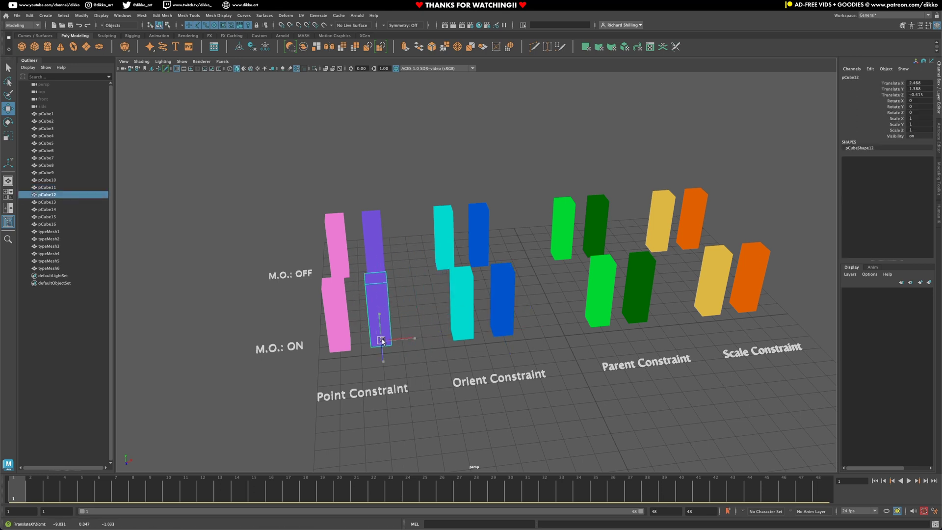
key(ctrl+z)
click(412, 375)
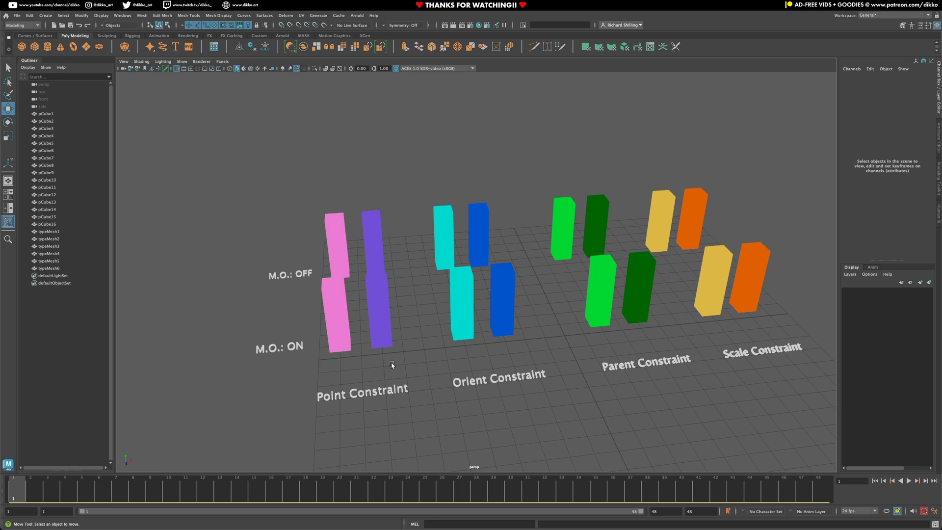
alt+drag(391, 364, 432, 283)
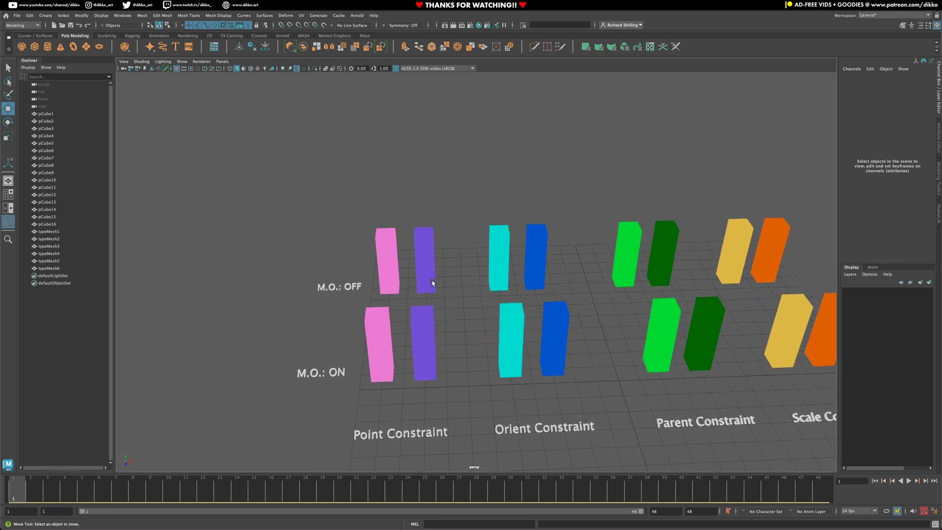
In the Rigging menu set, point-constrain pCube9 to pCube12 with Maintain offset ticked
click(427, 277)
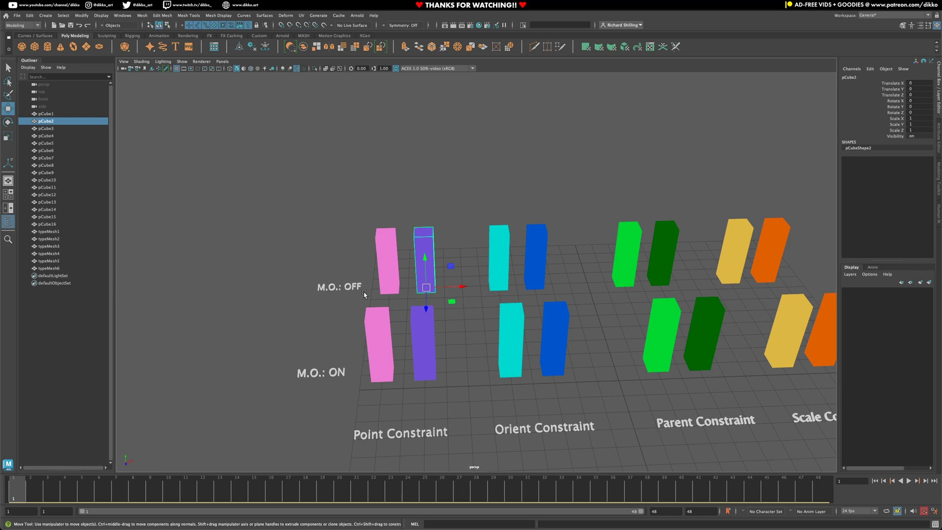
click(417, 344)
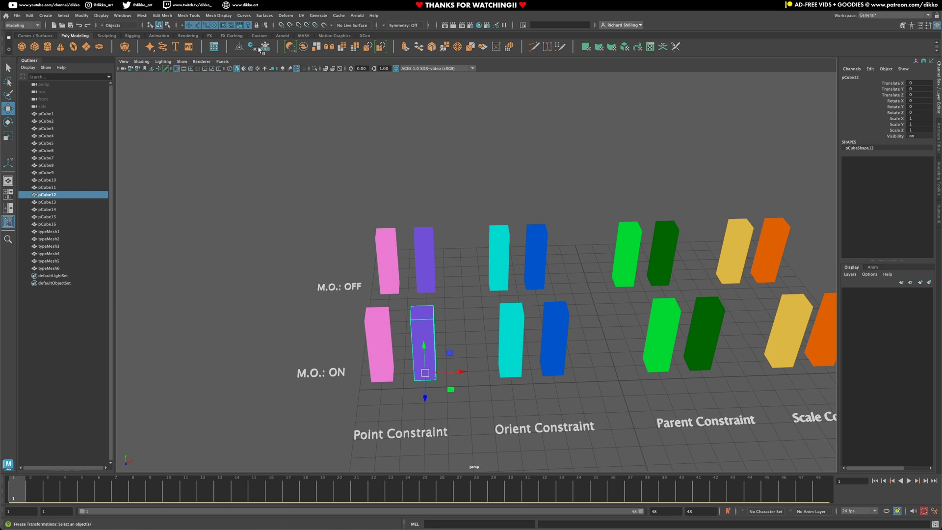
click(22, 25)
click(20, 39)
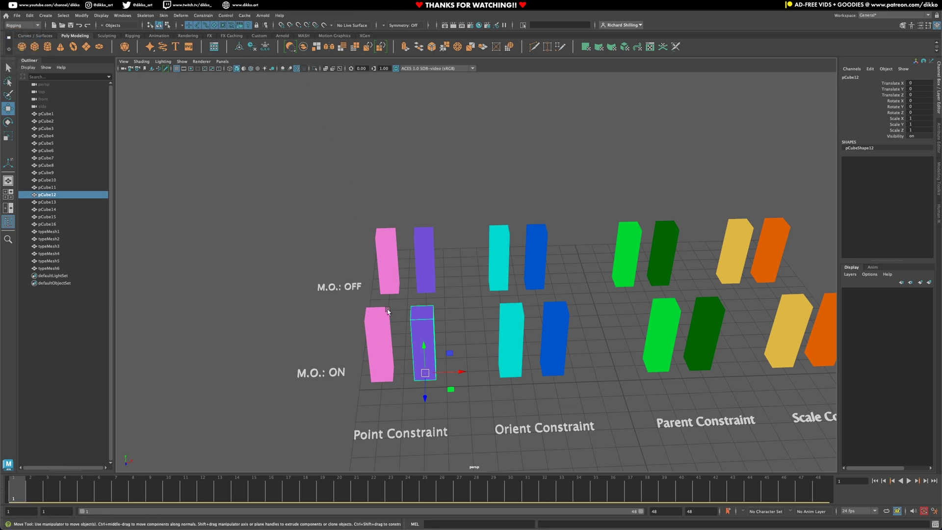
shift+click(386, 341)
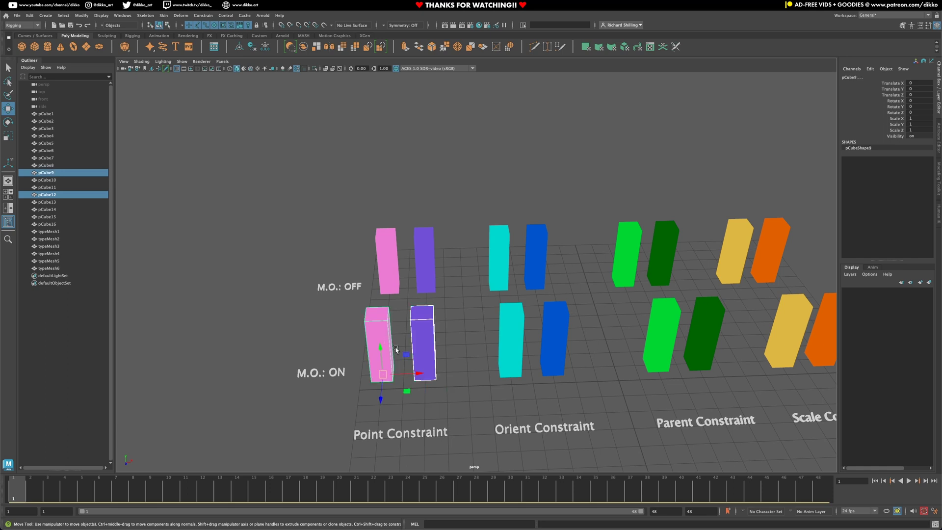
click(203, 15)
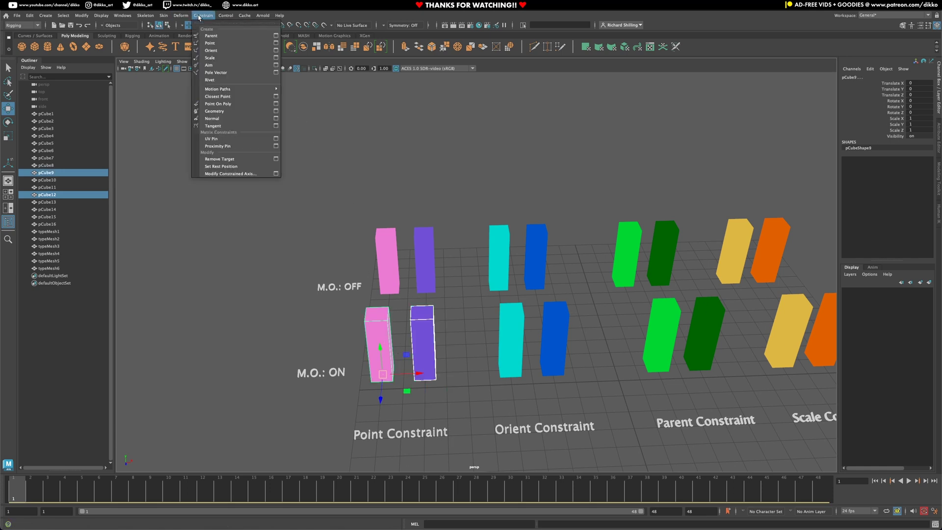
click(276, 43)
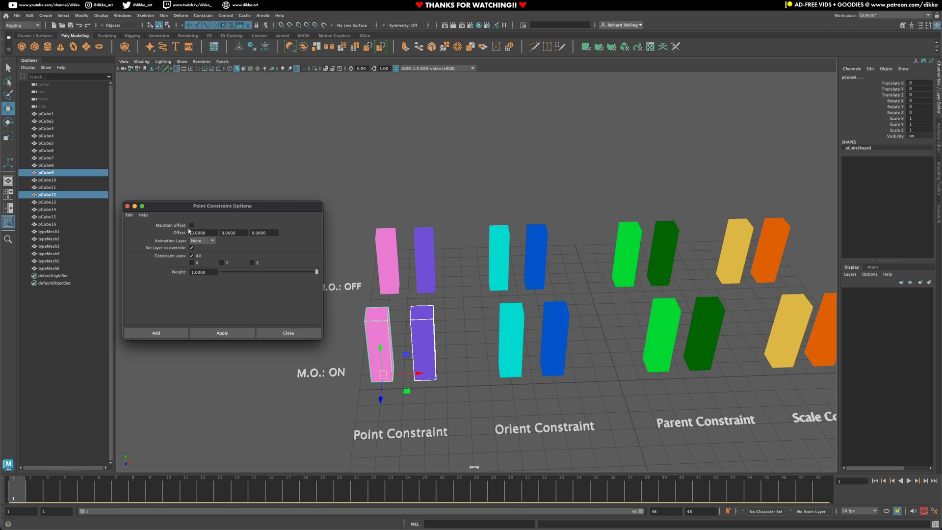
click(191, 225)
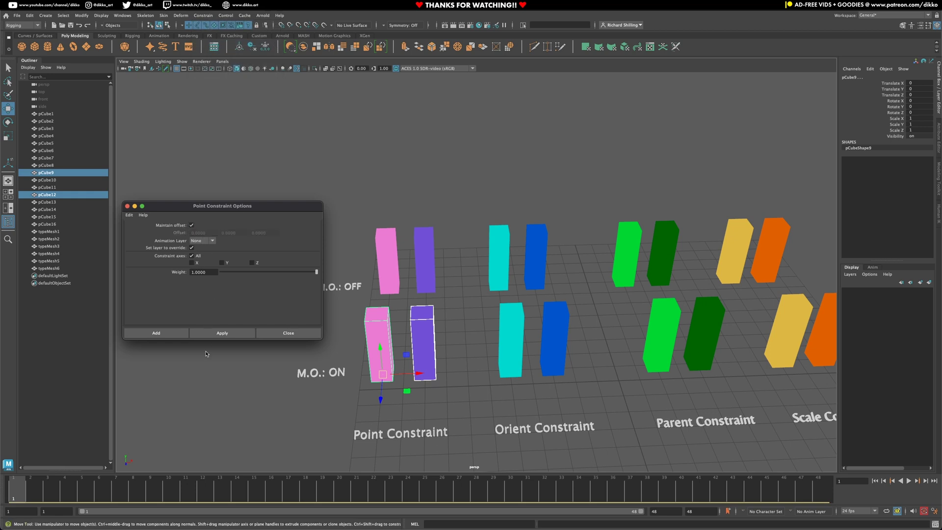
click(157, 334)
click(441, 410)
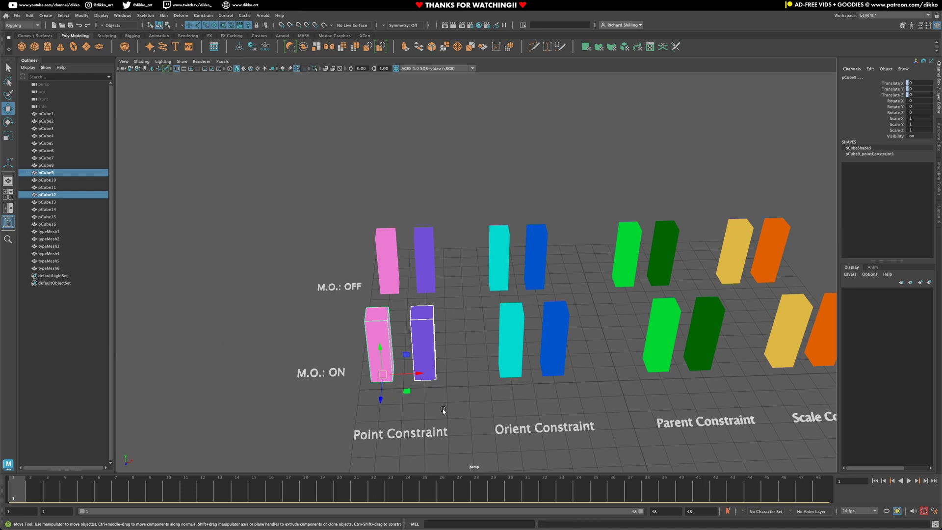
click(430, 376)
drag(430, 377, 400, 353)
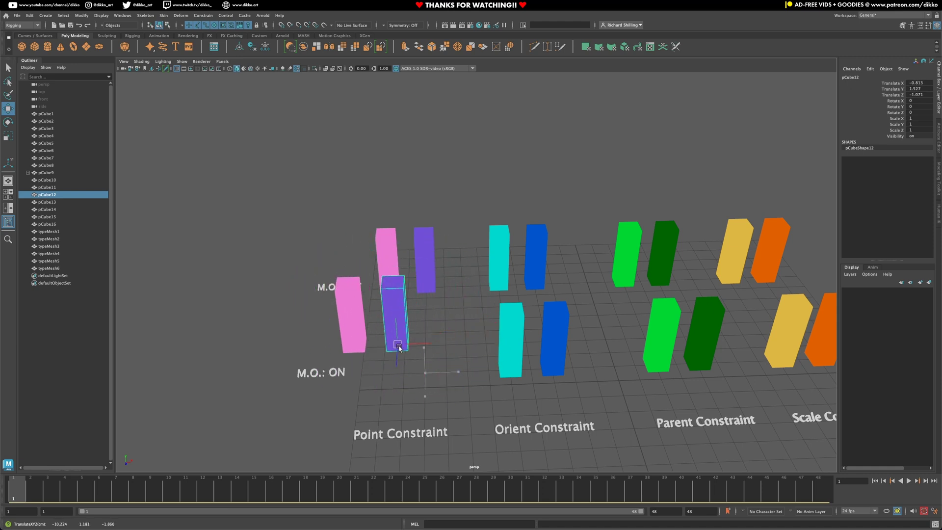
key(ctrl+z)
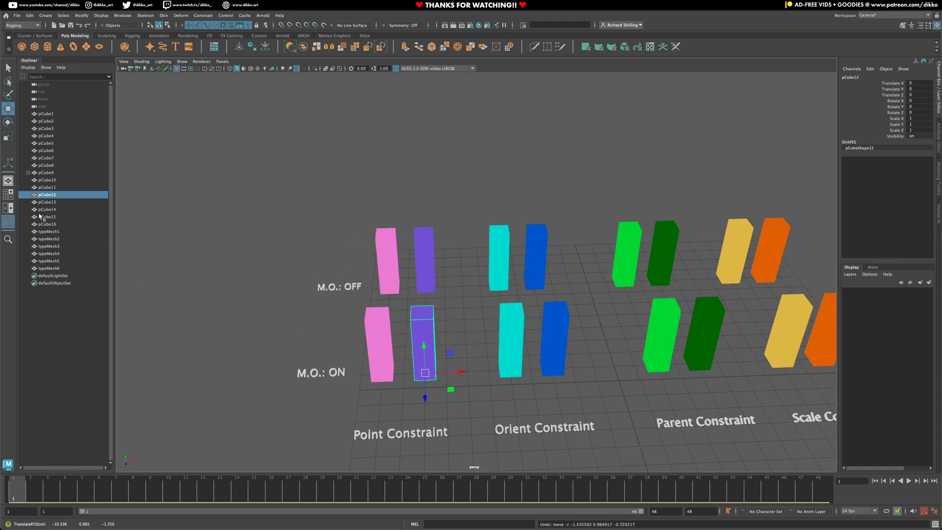
click(7, 122)
drag(440, 351, 474, 350)
key(ctrl+z)
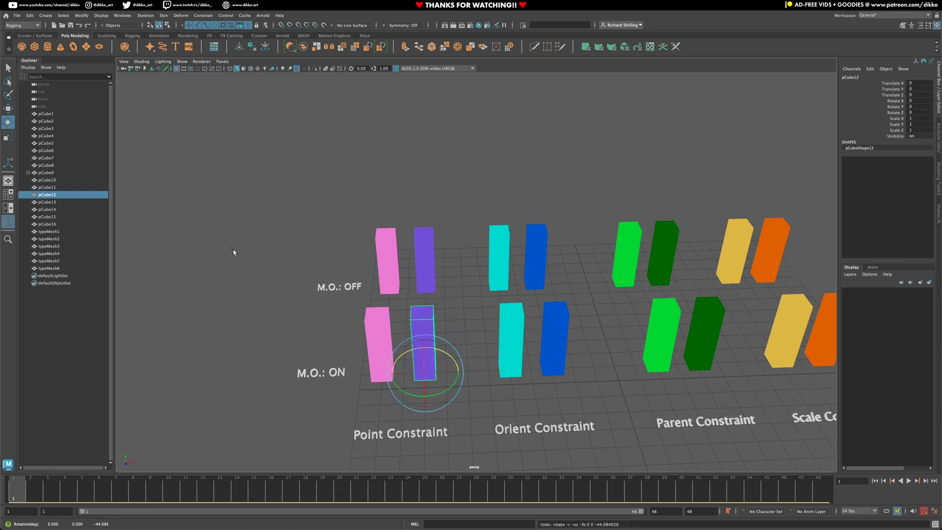
click(6, 139)
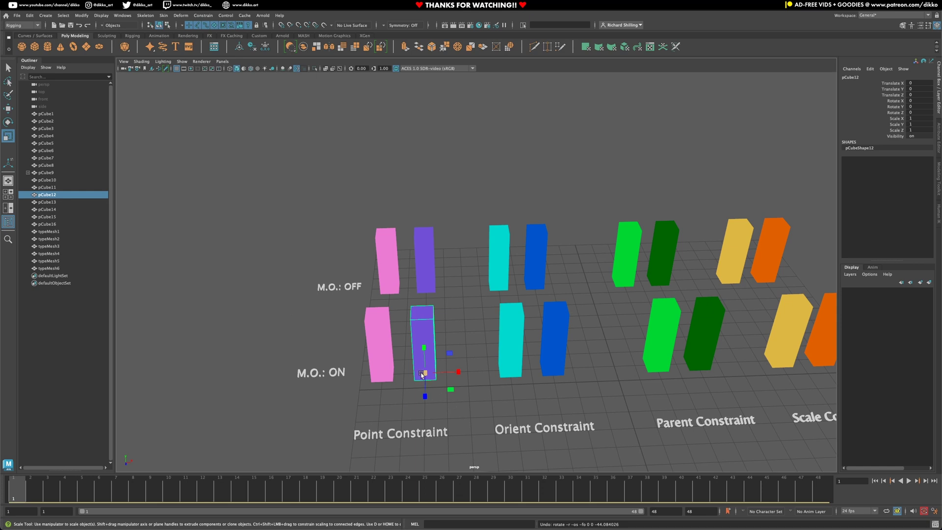
drag(423, 375, 504, 352)
key(ctrl+z)
drag(425, 373, 462, 354)
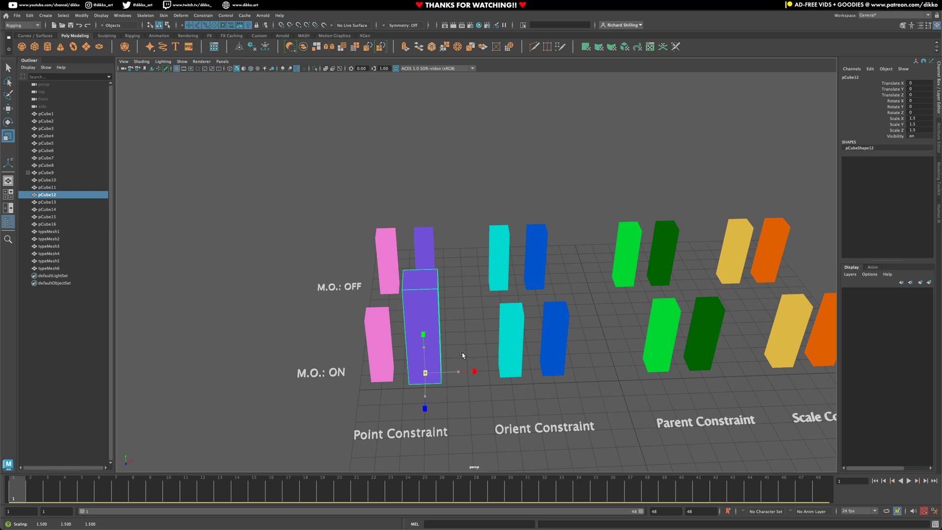
click(9, 109)
drag(425, 372, 399, 198)
click(8, 122)
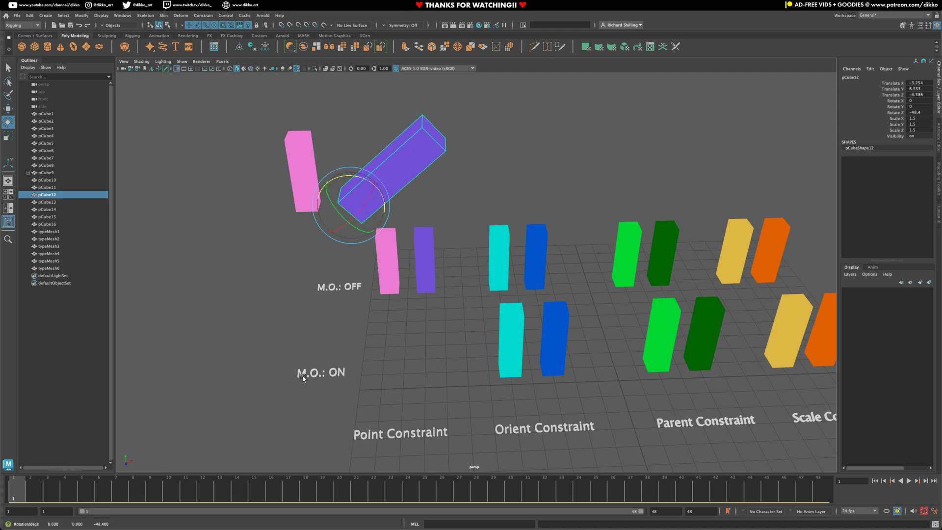
key(ctrl+z)
key(ctrl+z)
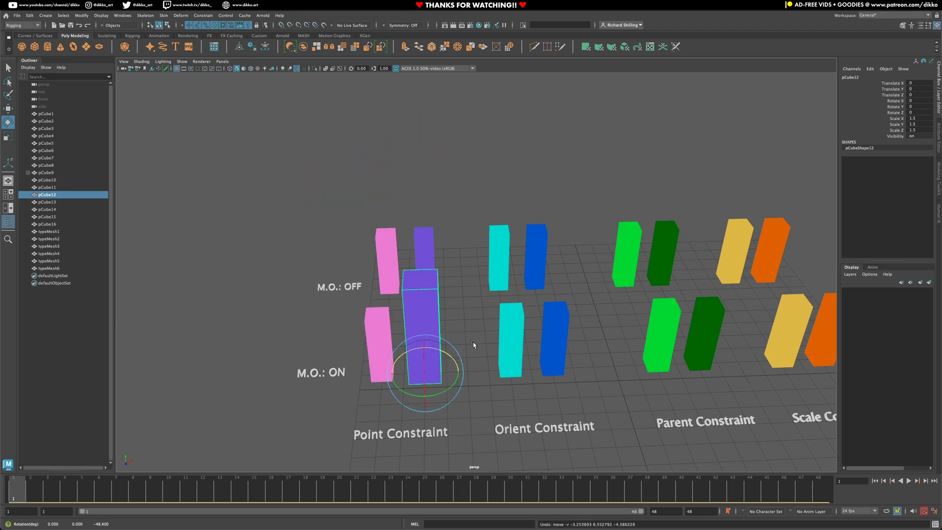
key(ctrl+z)
click(382, 335)
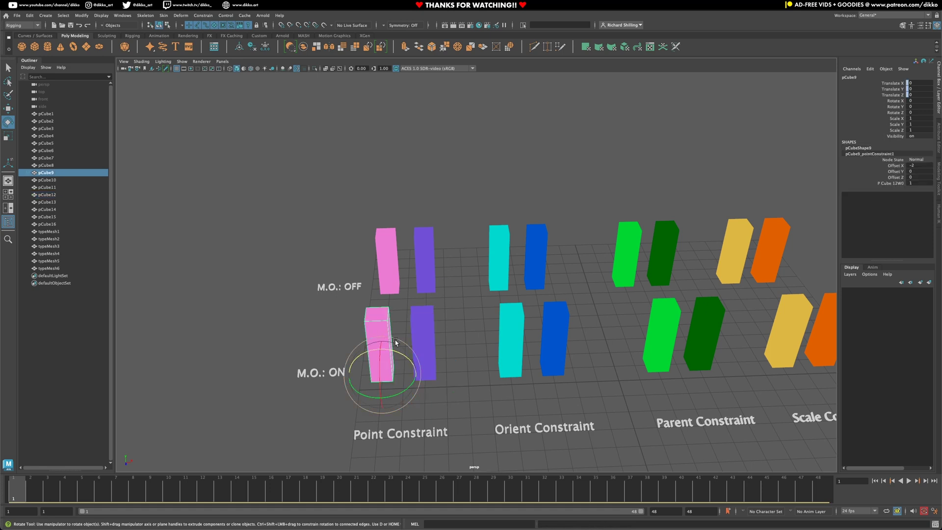
click(8, 136)
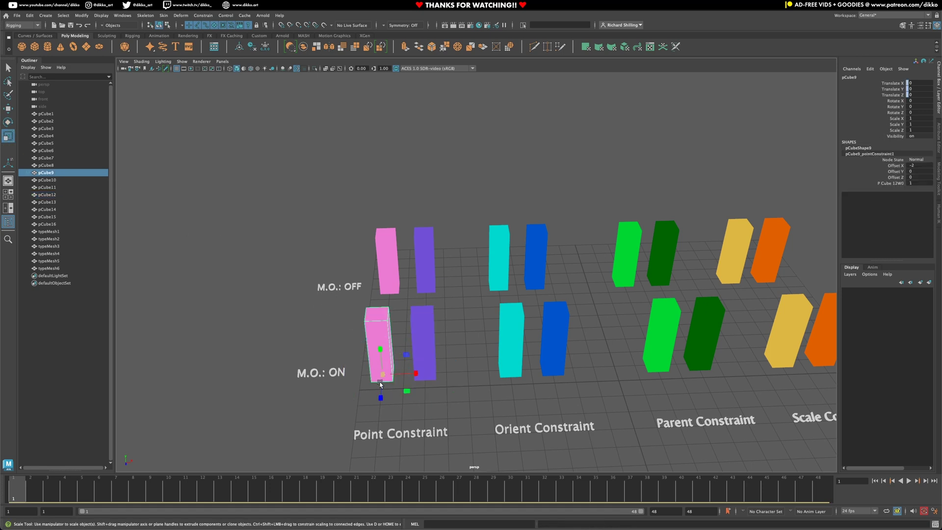
drag(383, 376, 480, 307)
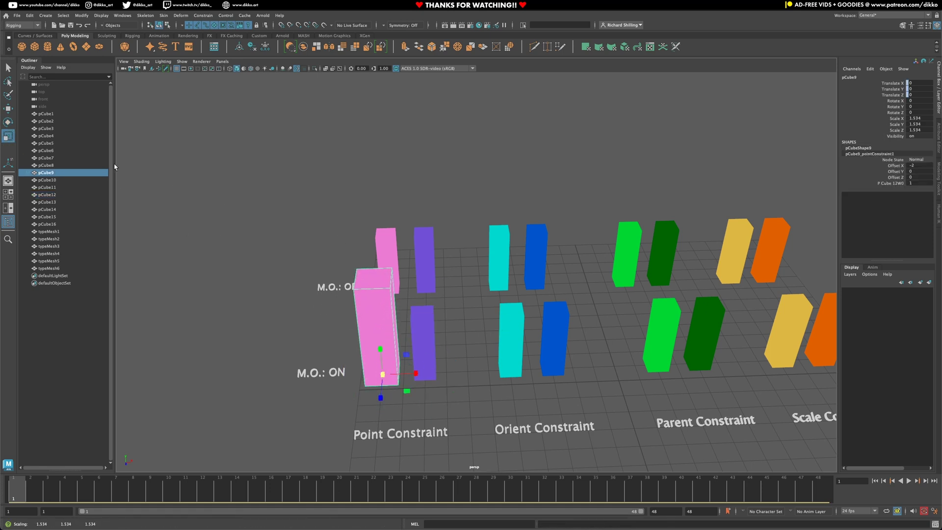
click(425, 355)
key(w)
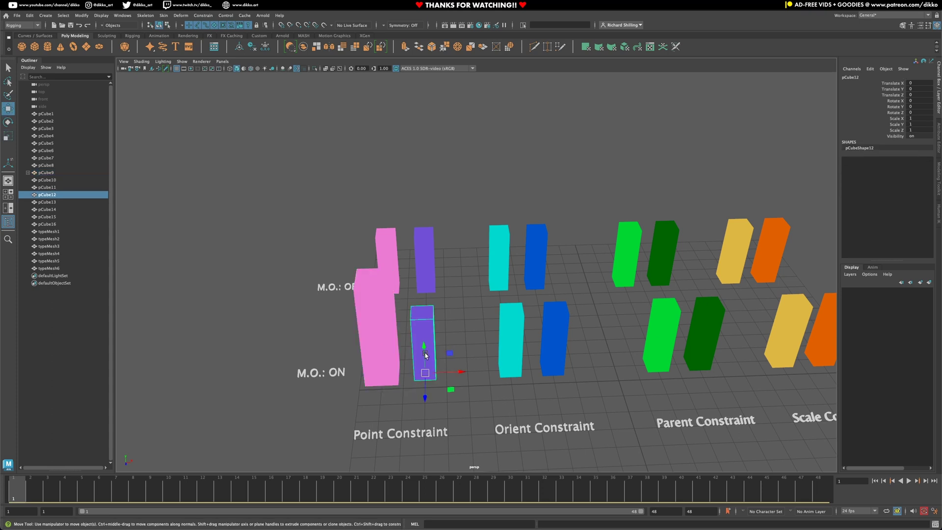
drag(426, 373, 338, 213)
key(ctrl+z)
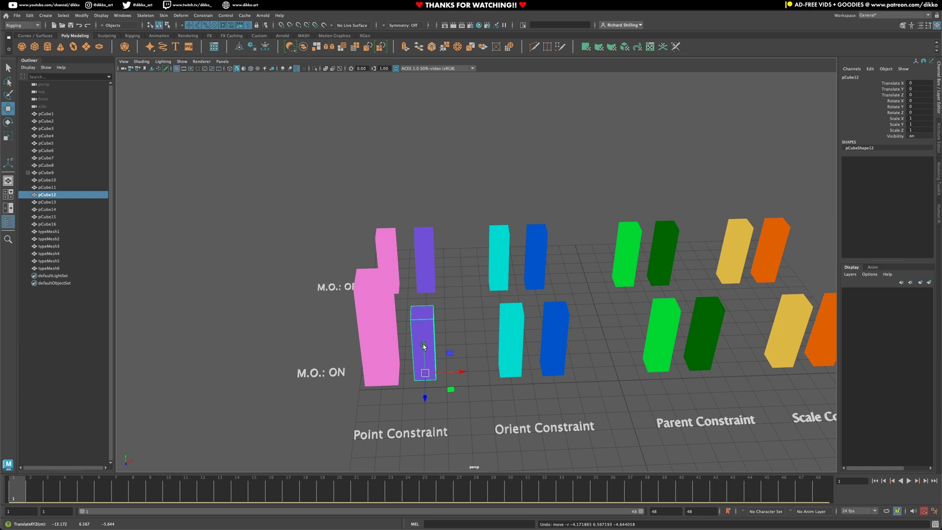
key(ctrl+z)
key(ctrl+z)
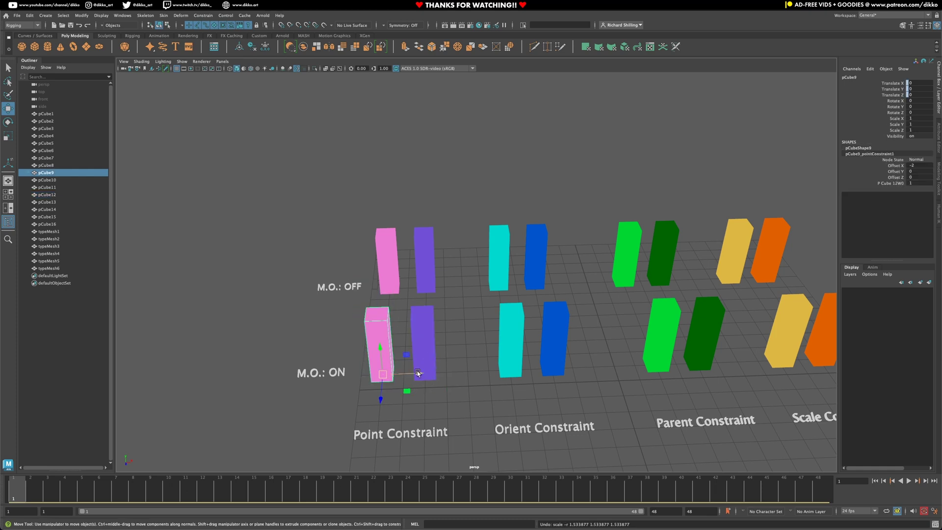
click(430, 352)
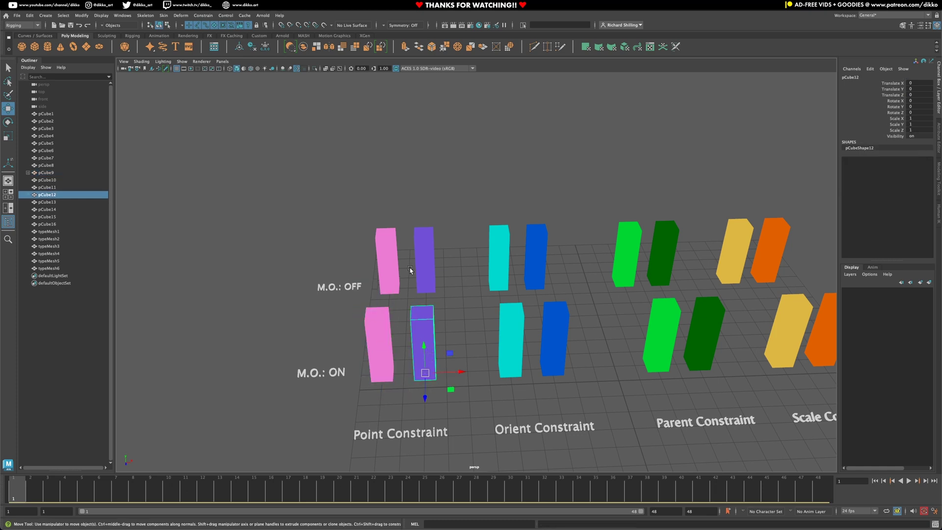
click(430, 281)
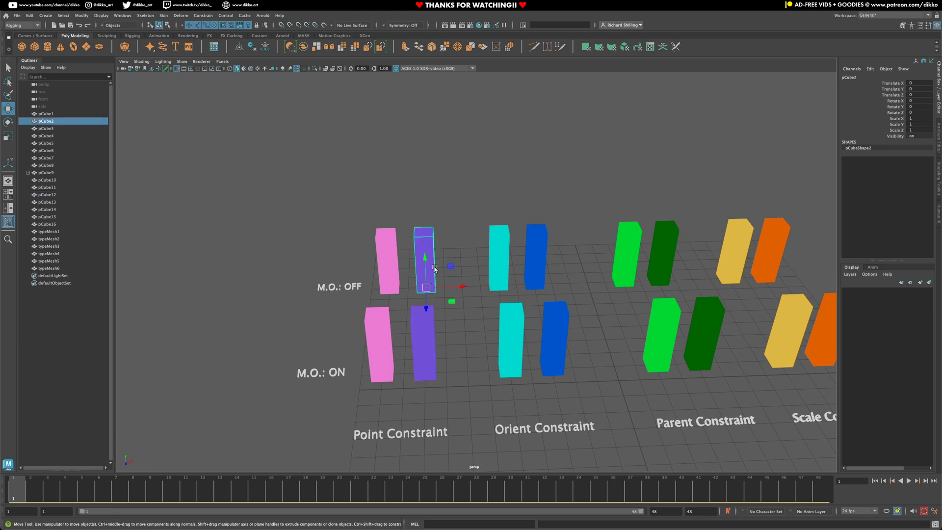
Point-constrain pCube1 to pCube2 with Maintain offset unchecked
shift+click(388, 254)
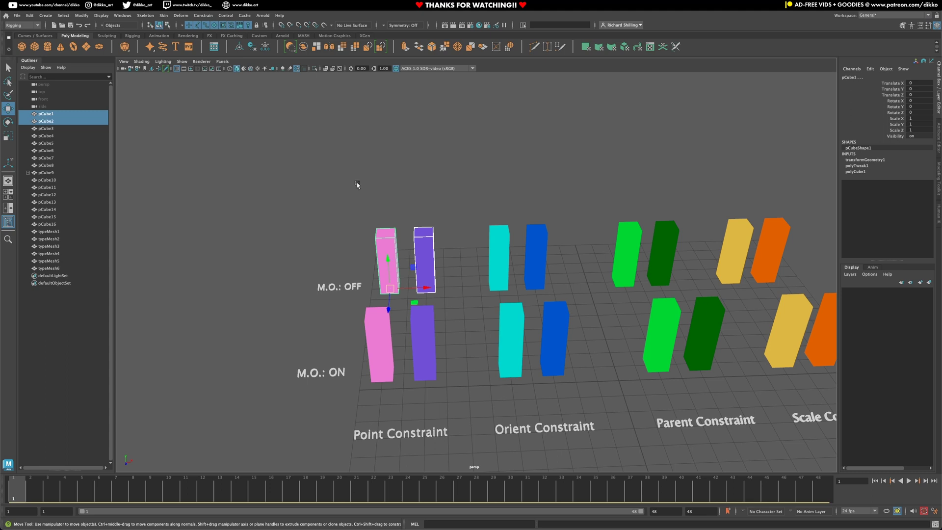
click(208, 18)
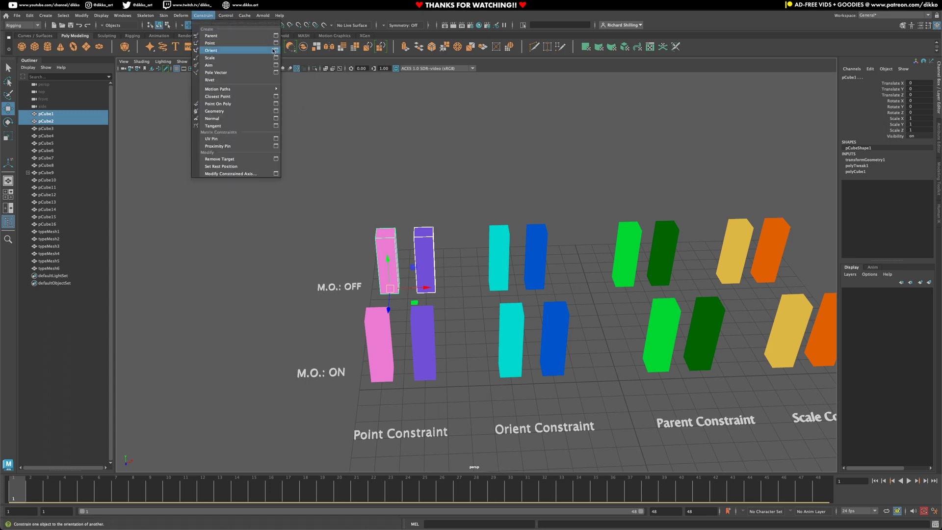
click(276, 46)
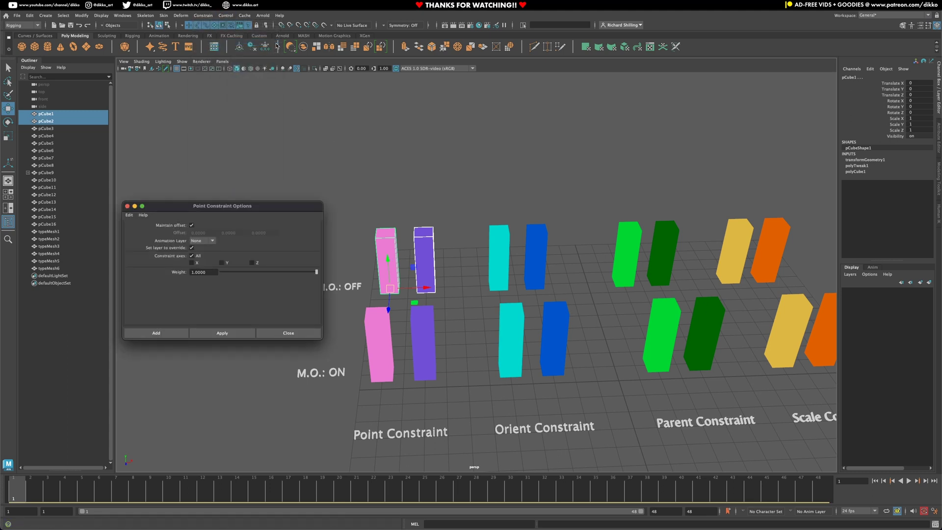
click(192, 226)
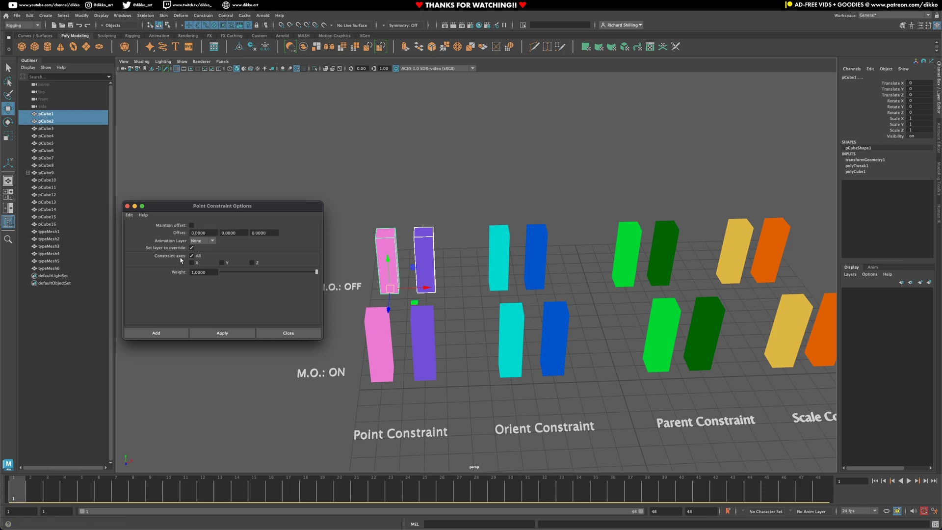
click(156, 333)
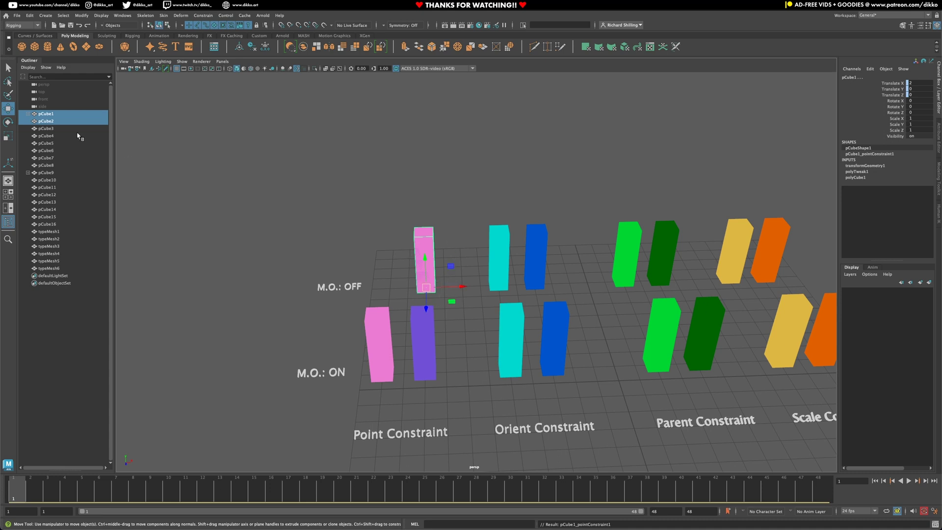
click(50, 122)
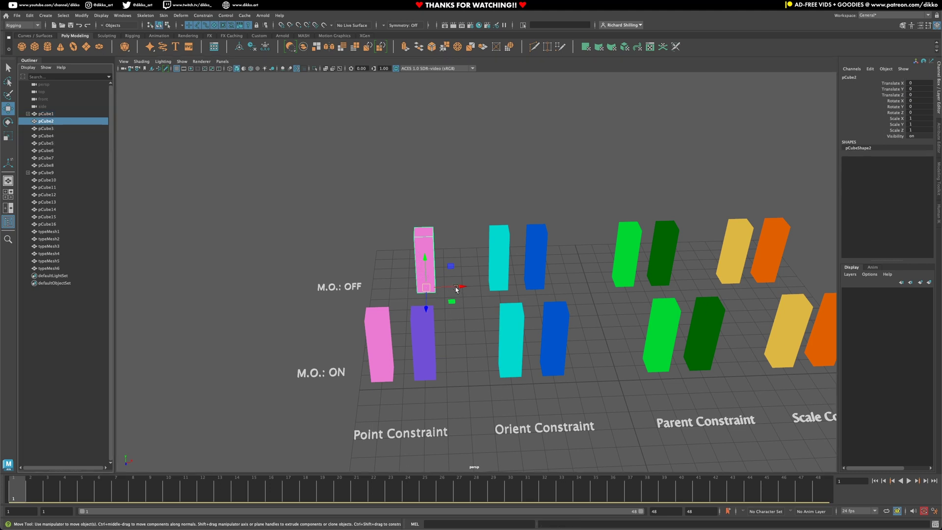
drag(458, 287, 383, 283)
key(ctrl+z)
click(51, 115)
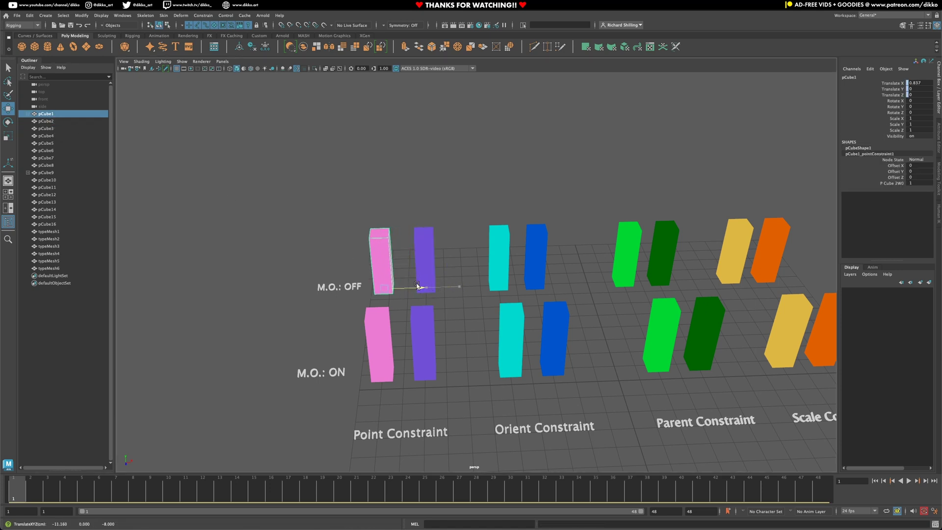
drag(417, 285, 282, 280)
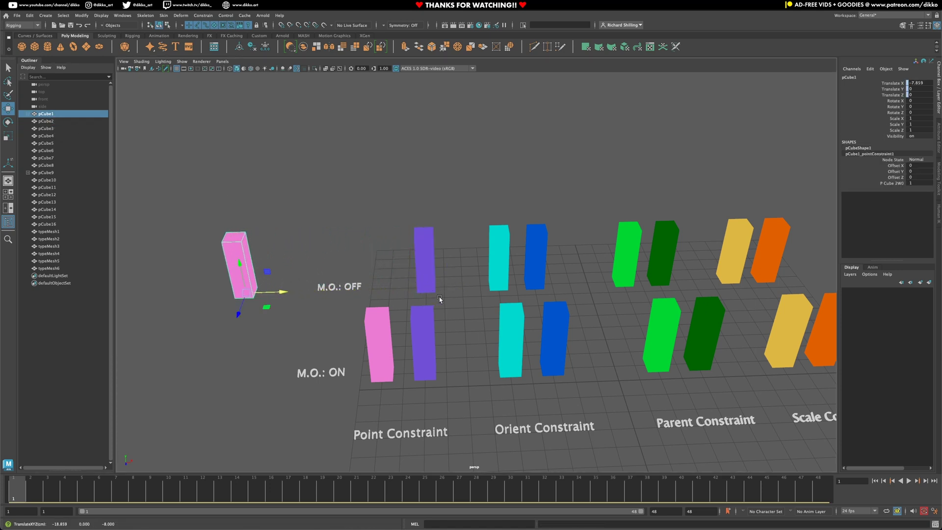
click(431, 284)
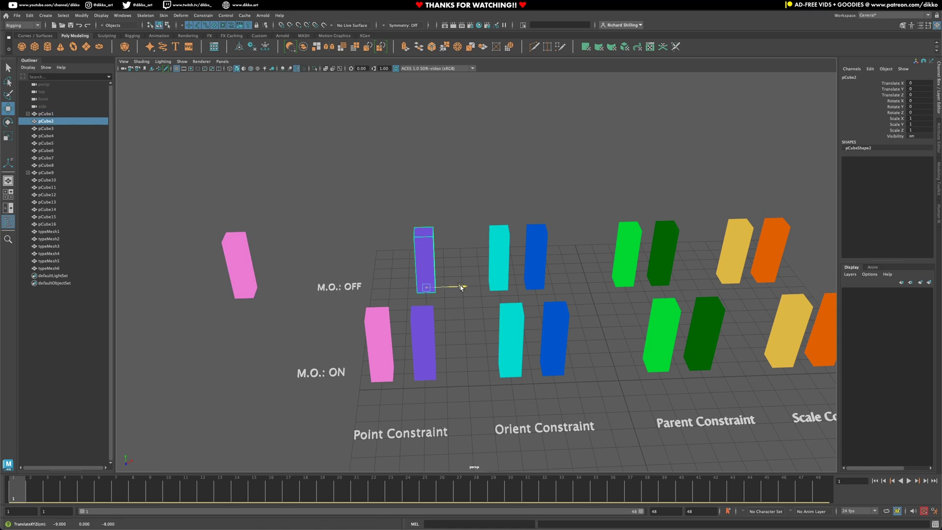
mouse_move(459, 287)
mouse_down()
mouse_move(473, 287)
mouse_move(358, 288)
mouse_move(457, 293)
mouse_move(454, 300)
mouse_up()
key(ctrl+z)
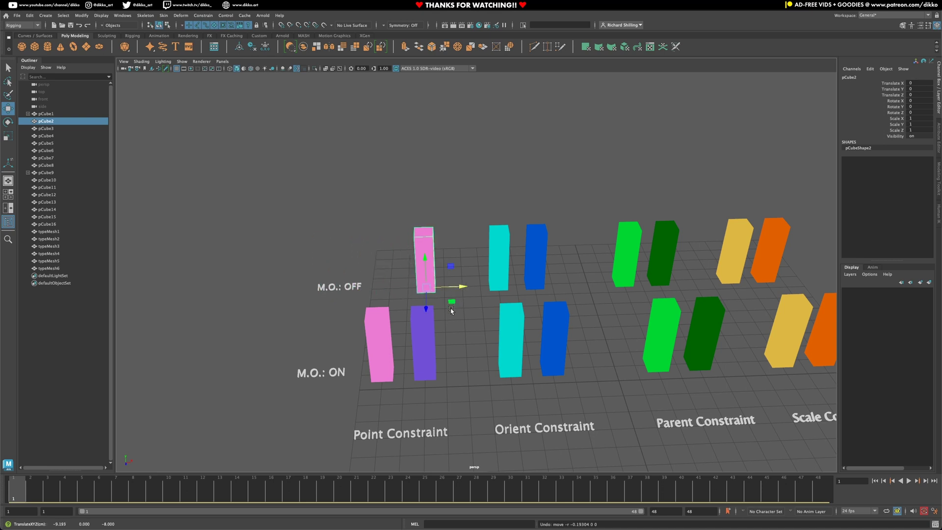
click(383, 364)
drag(417, 374, 211, 372)
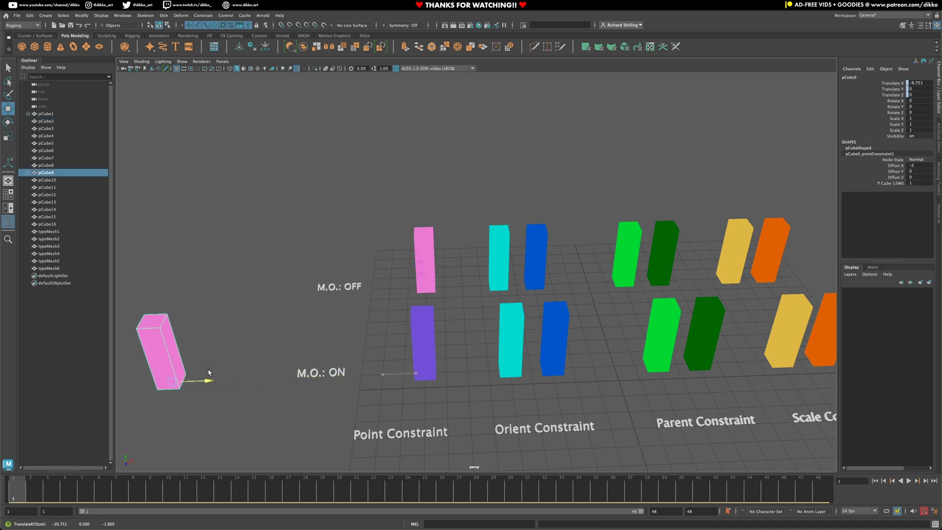
click(421, 372)
drag(461, 370, 470, 372)
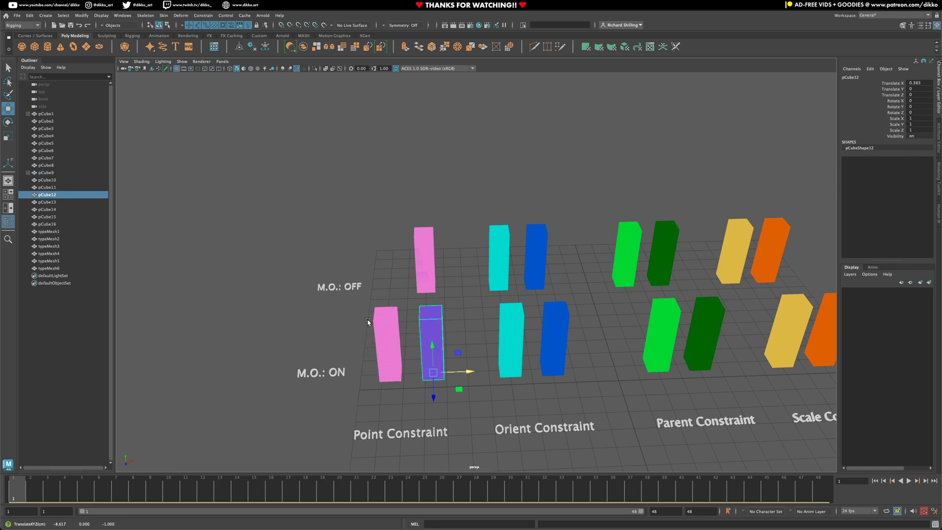
key(ctrl+z)
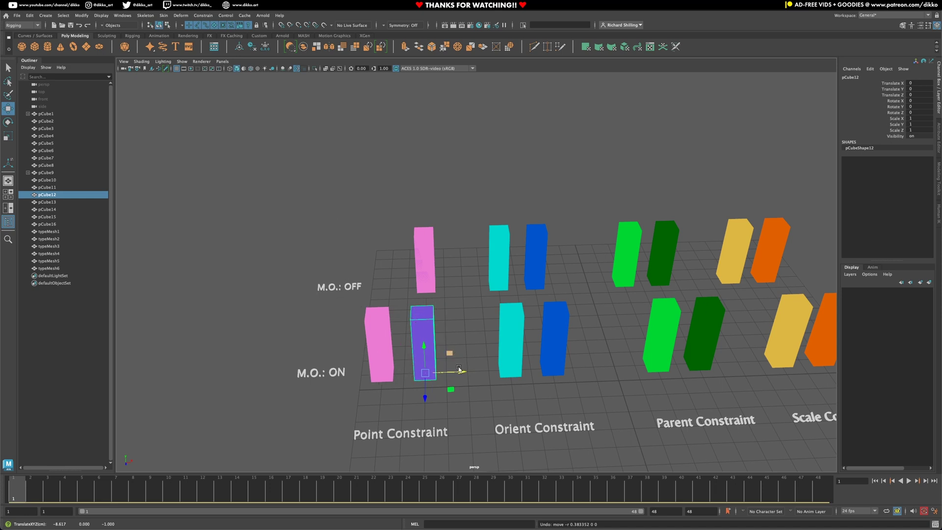
alt+drag(508, 389, 143, 209)
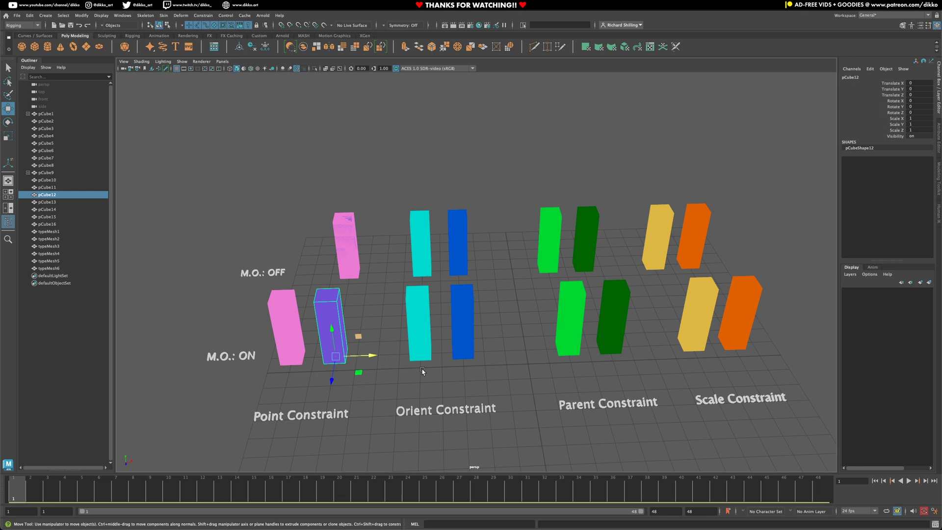
Scale the upper purple box pCube2 and move it beneath the pink box
click(45, 122)
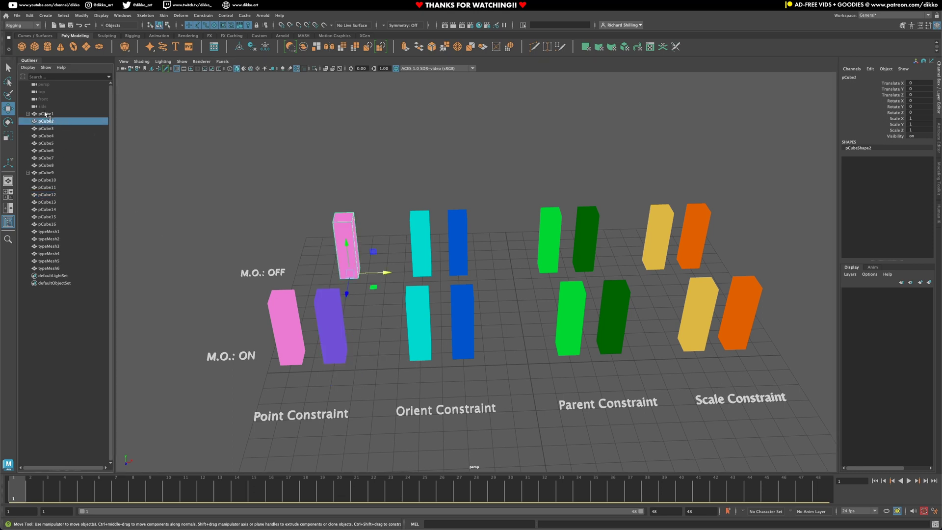
click(45, 114)
click(43, 122)
click(7, 136)
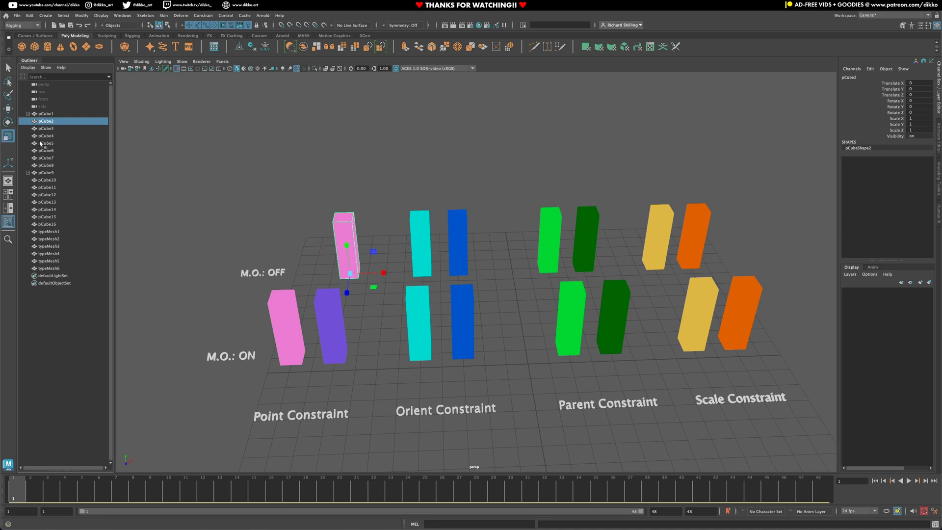
drag(351, 270, 361, 253)
click(11, 124)
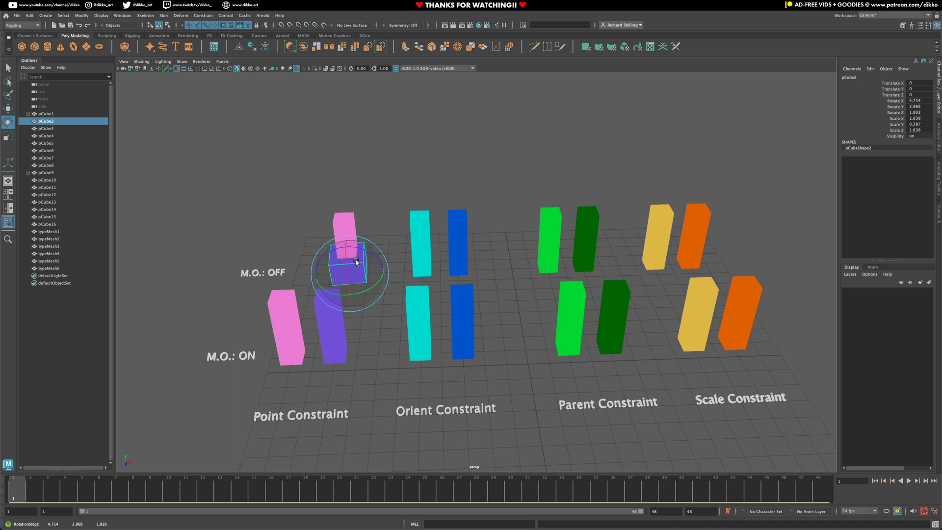
key(ctrl+z)
click(8, 109)
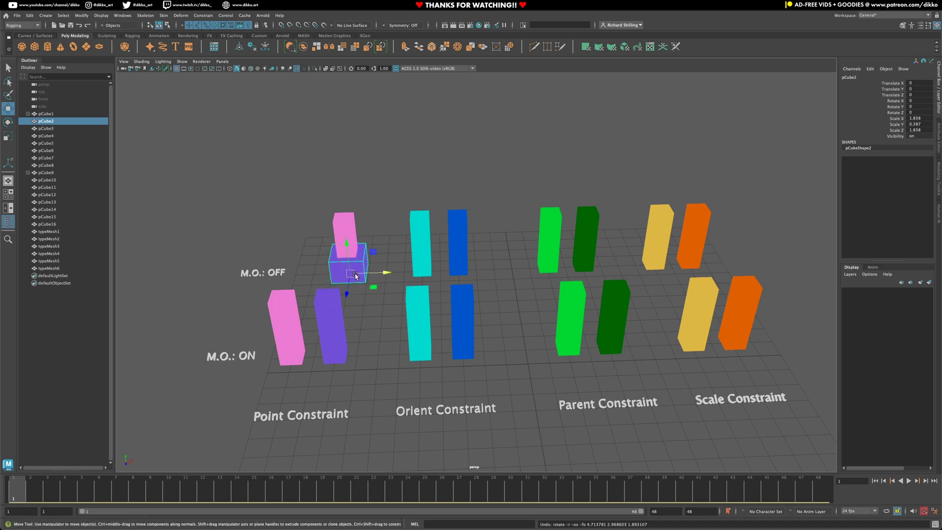
mouse_move(350, 273)
mouse_down()
mouse_move(385, 244)
mouse_move(311, 257)
mouse_move(325, 199)
mouse_move(377, 265)
mouse_move(315, 247)
mouse_move(350, 241)
mouse_move(350, 272)
mouse_up()
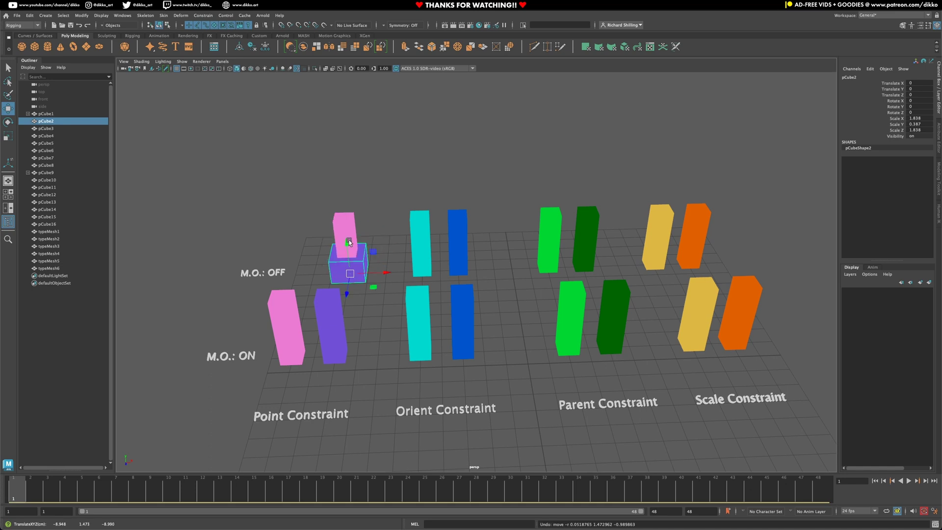
click(363, 210)
Compare the upper and lower pink boxes' constraint offsets and save the scene
click(343, 225)
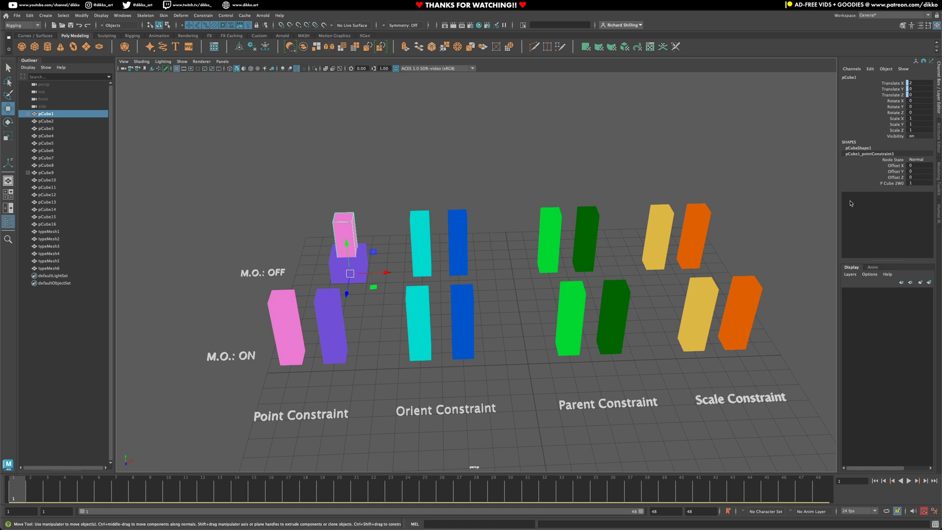
click(292, 314)
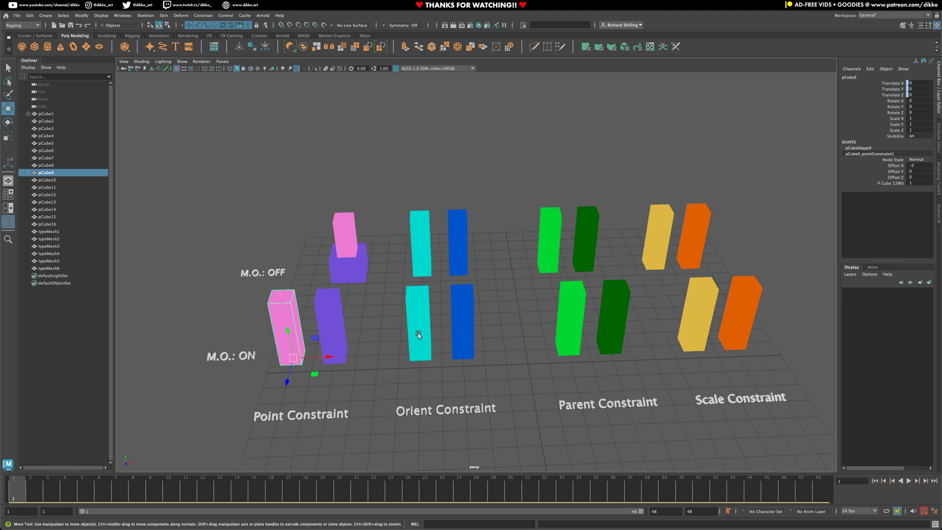
key(ctrl+s)
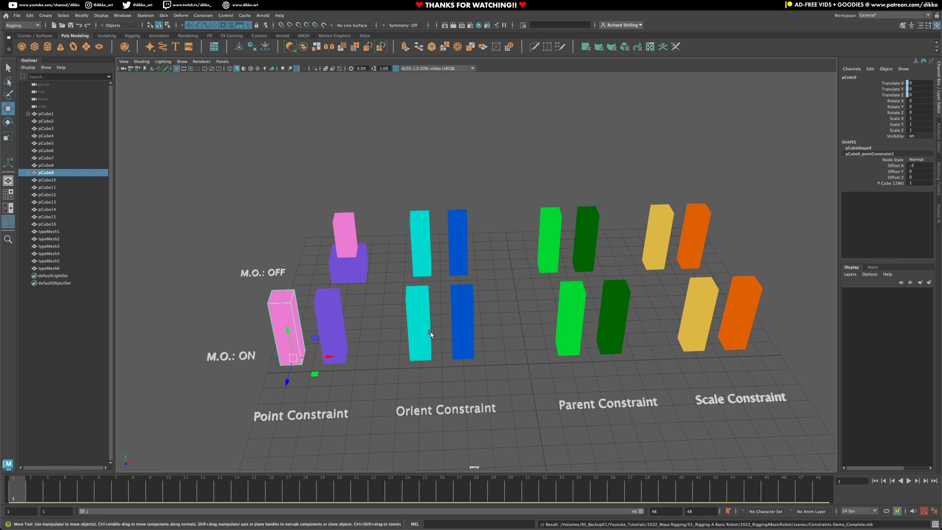
click(463, 331)
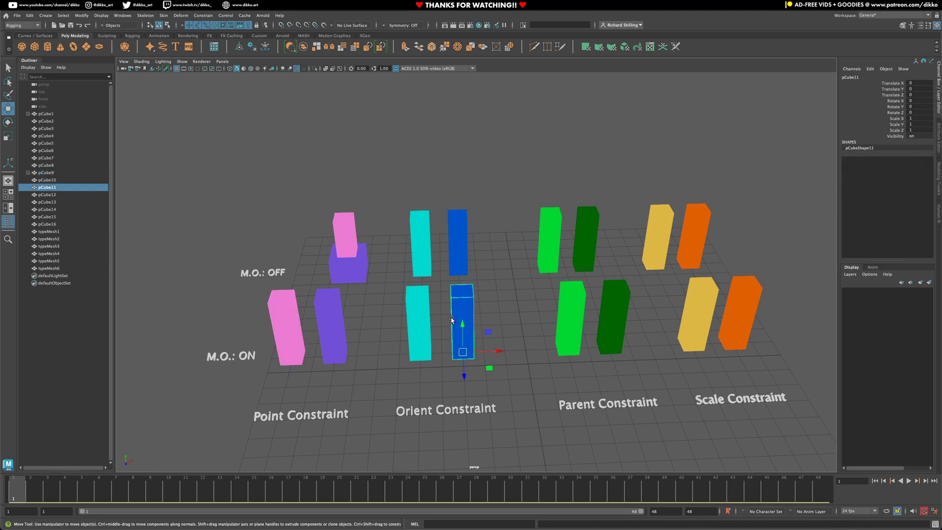
Orient-constrain the lower cyan box pCube10 to blue pCube11 with Maintain offset on
shift+click(416, 325)
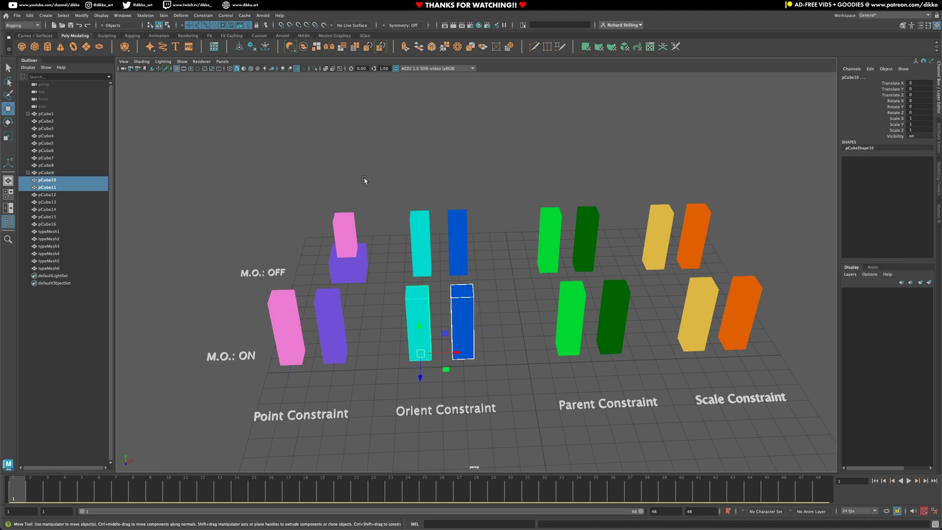
click(203, 15)
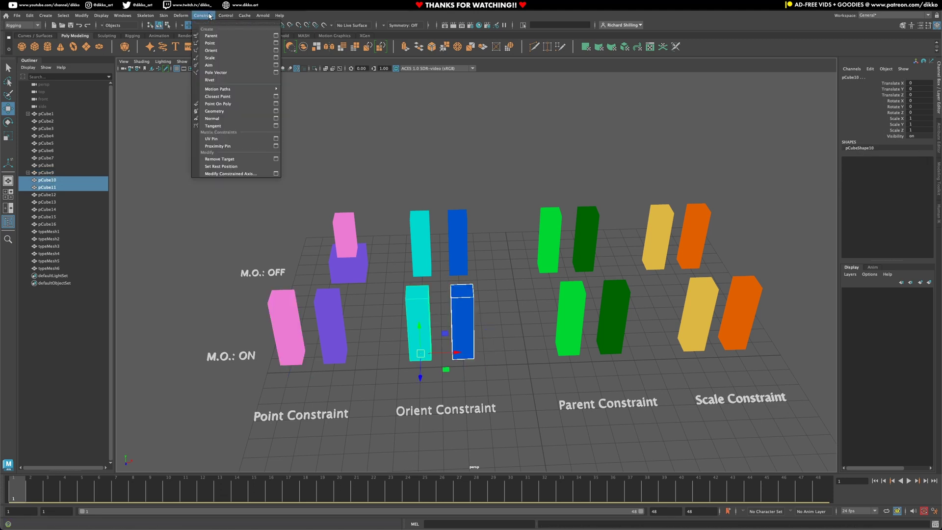
click(276, 51)
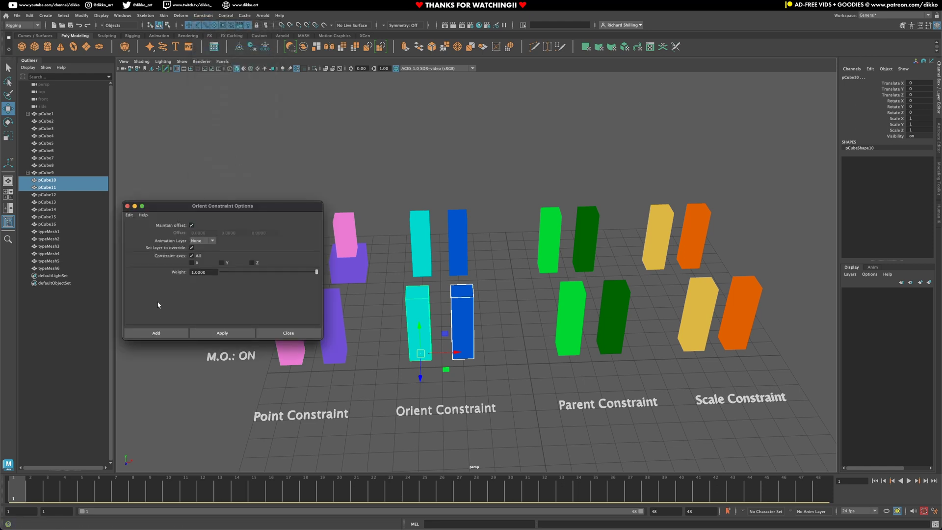
click(156, 334)
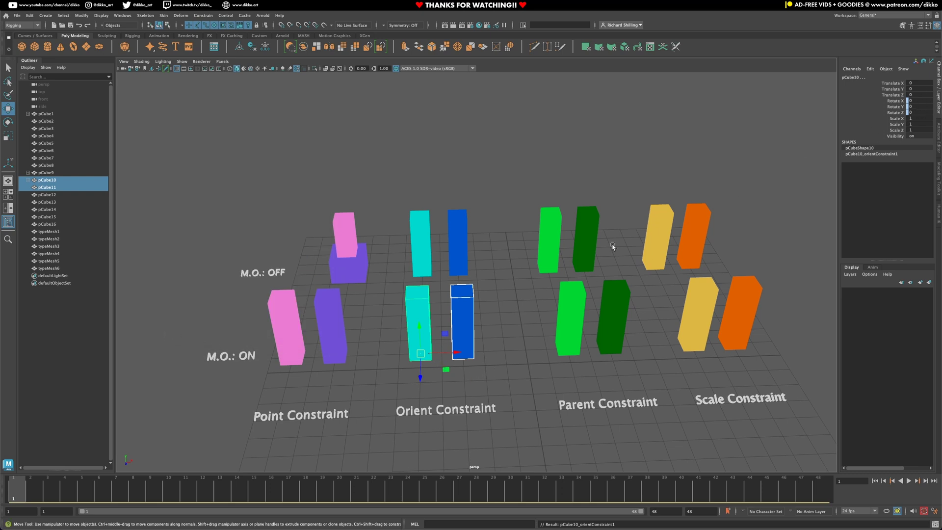
Rotate the lower blue box to confirm the cyan box follows, then undo to upright
click(470, 346)
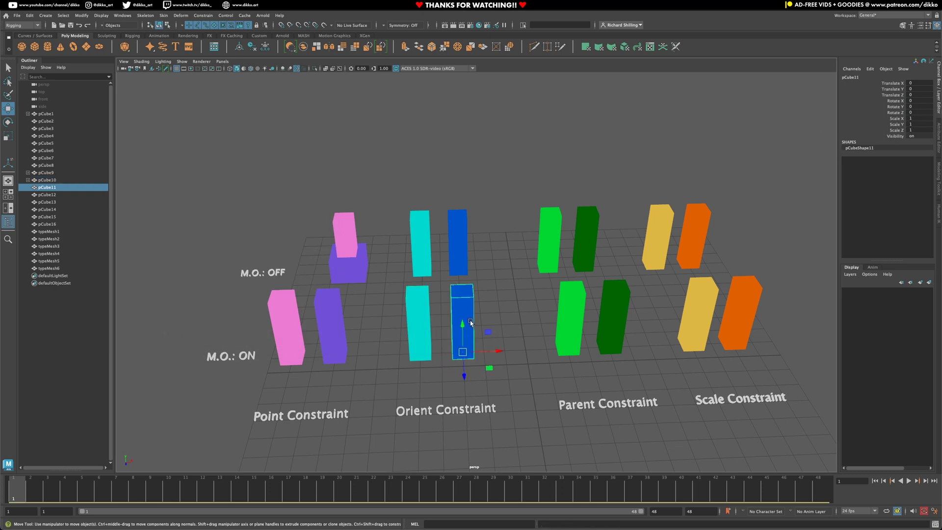
click(8, 125)
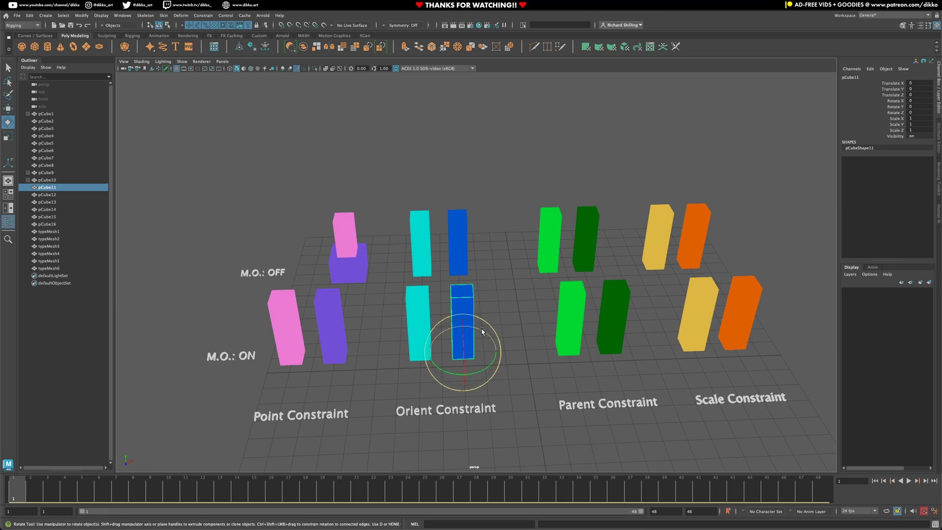
drag(481, 331, 412, 323)
key(ctrl+z)
key(ctrl+z)
key(ctrl+z)
key(ctrl+z)
key(ctrl+z)
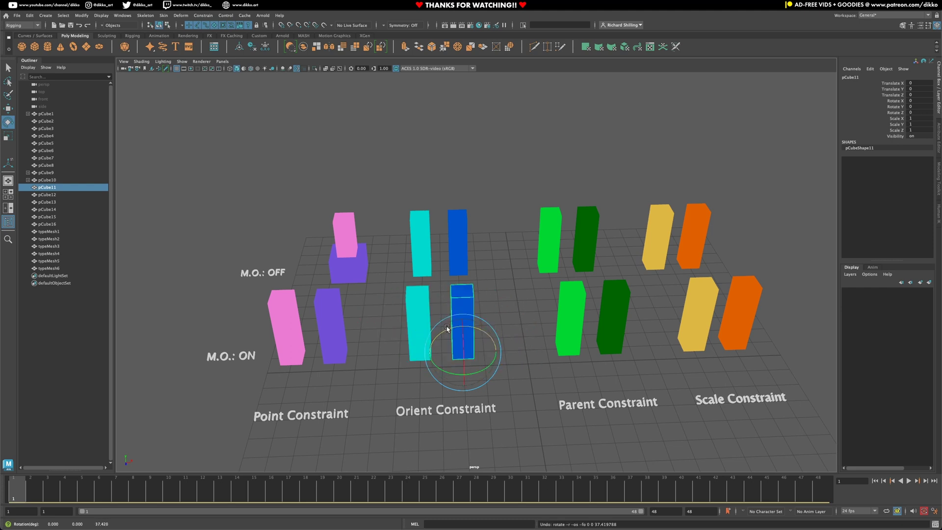
click(457, 238)
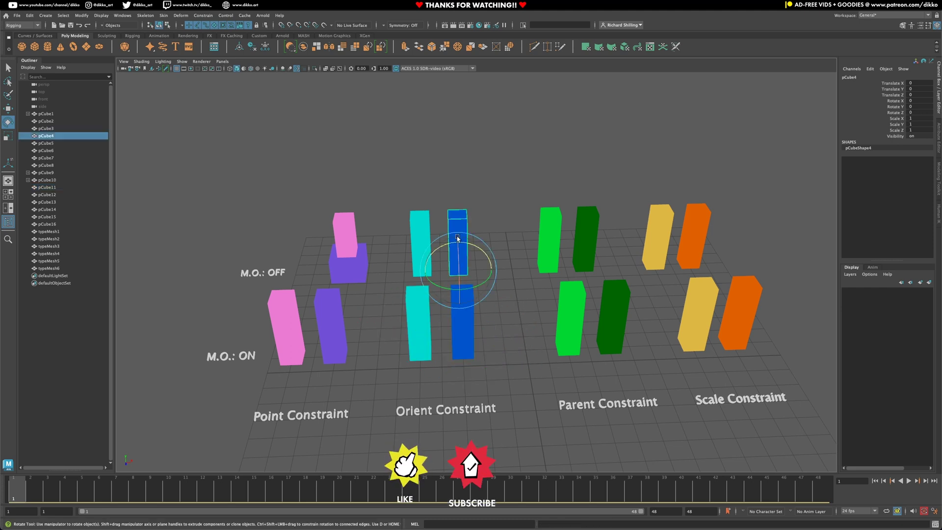
Orient-constrain the upper cyan box pCube3 to blue pCube4 with Maintain offset off
shift+click(426, 224)
click(206, 16)
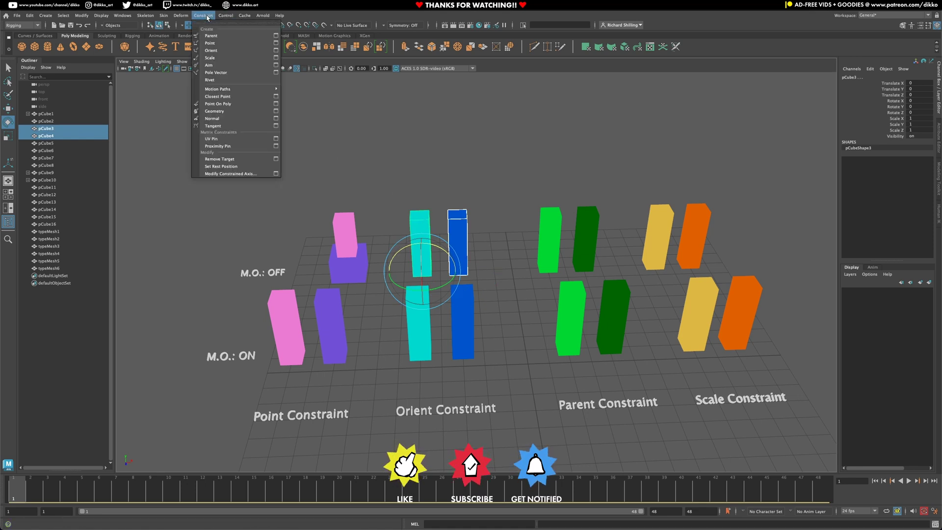
click(277, 50)
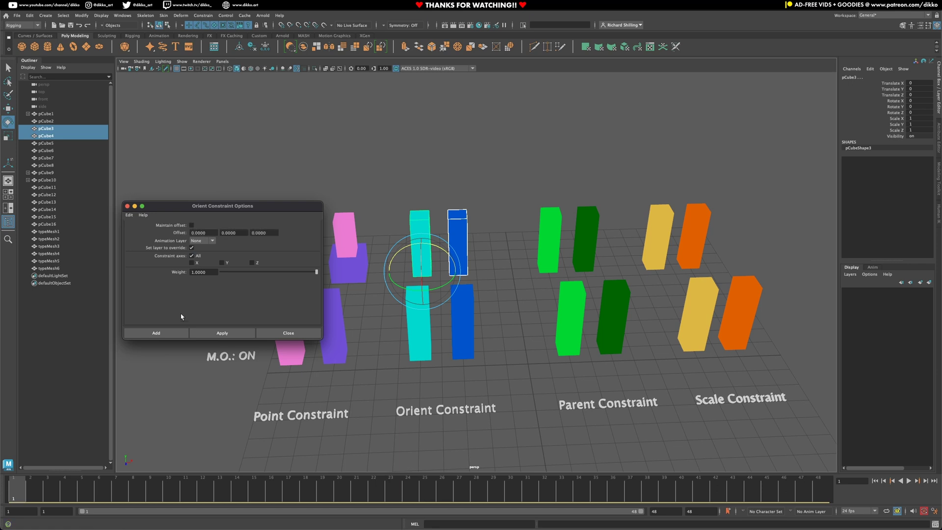
click(219, 332)
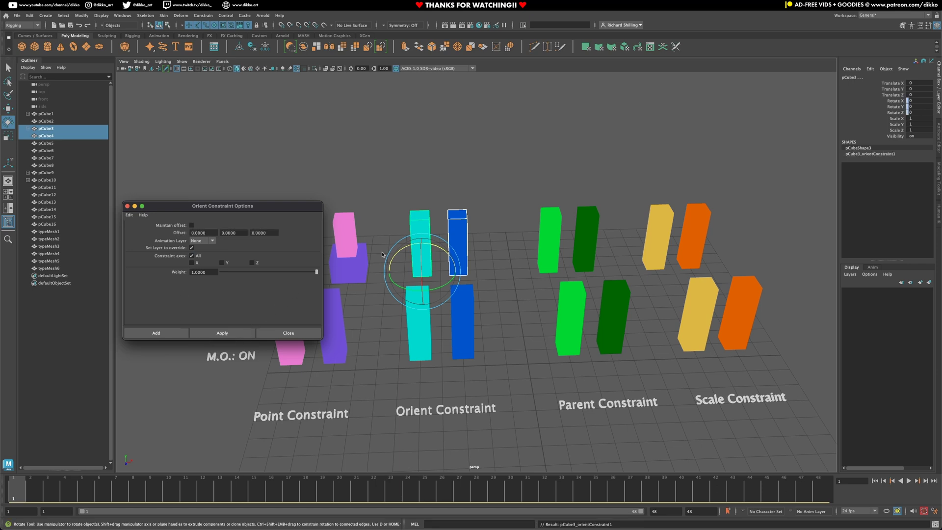
click(288, 332)
Rotate the upper blue box to check the cyan box follows, then undo back to upright
click(487, 191)
click(465, 236)
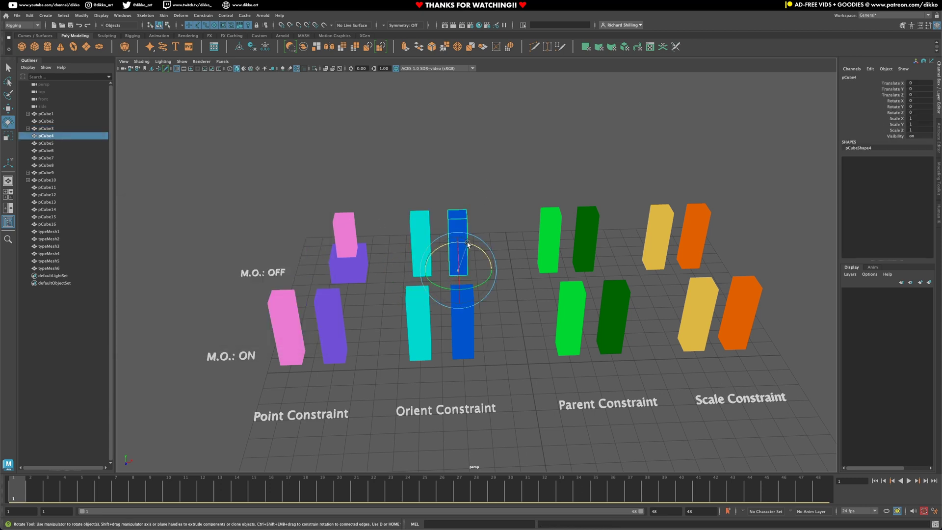
drag(465, 236, 489, 258)
key(ctrl+z)
key(ctrl+z)
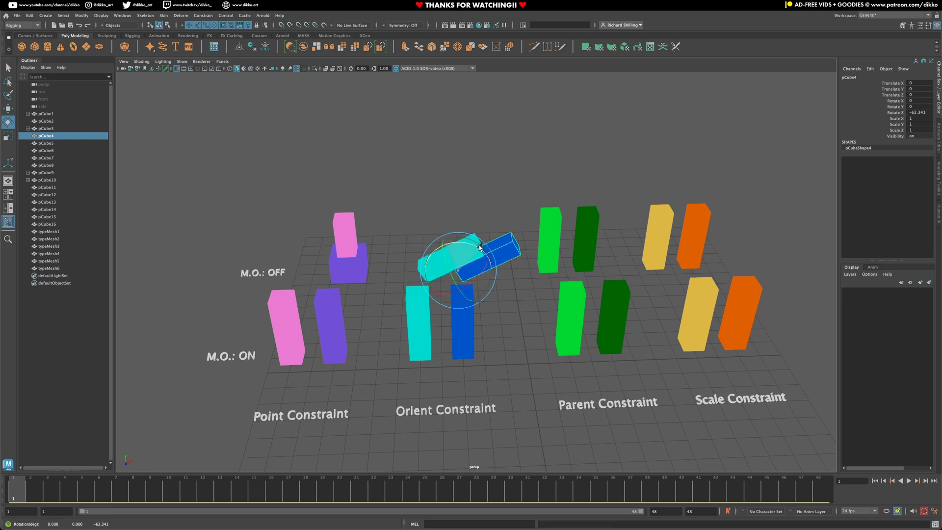
click(471, 237)
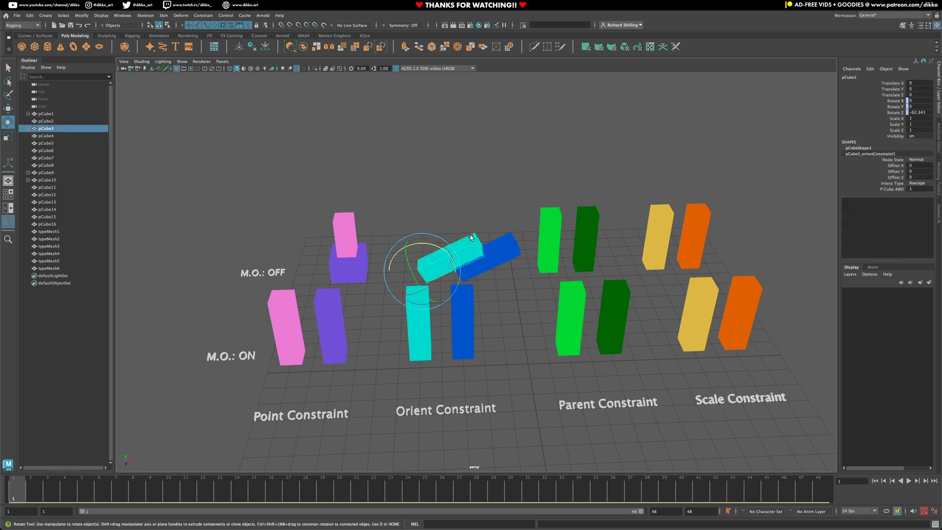
click(430, 322)
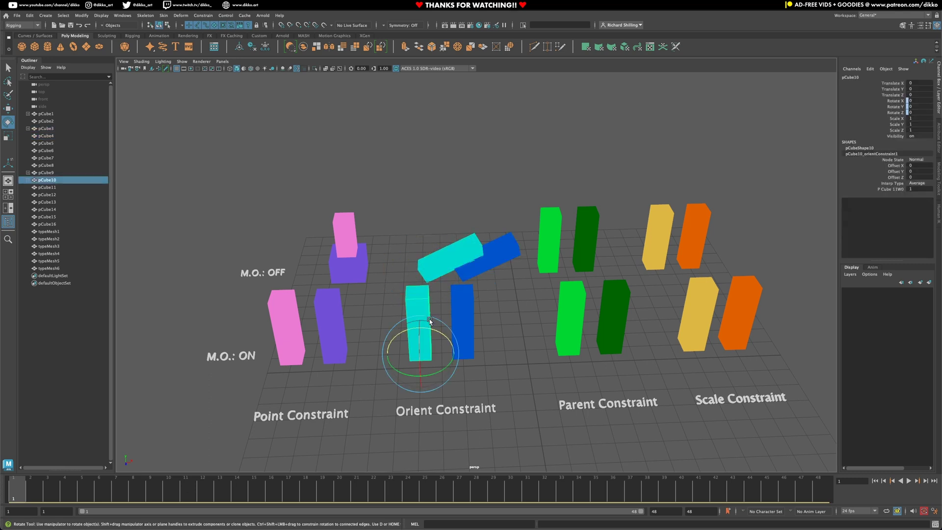
click(474, 240)
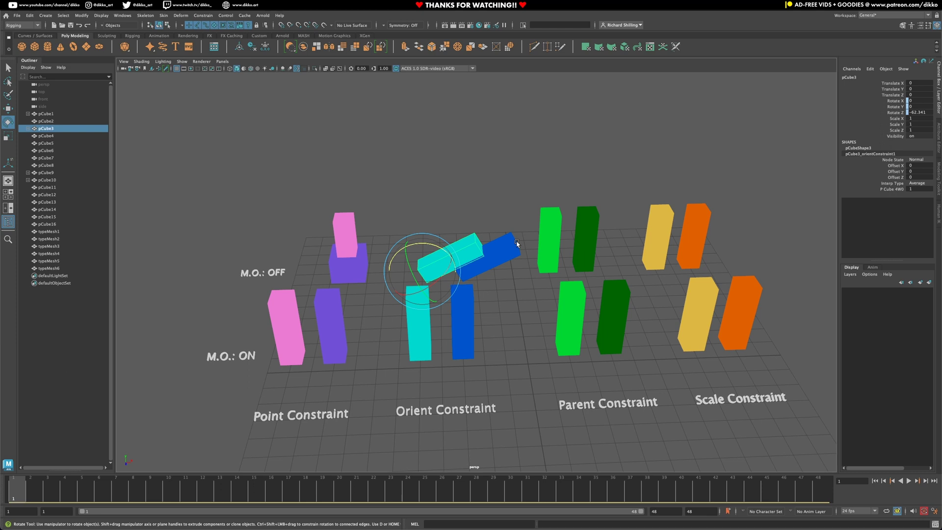
key(ctrl+z)
key(ctrl+z)
key(ctrl+z)
key(ctrl+z)
key(ctrl+z)
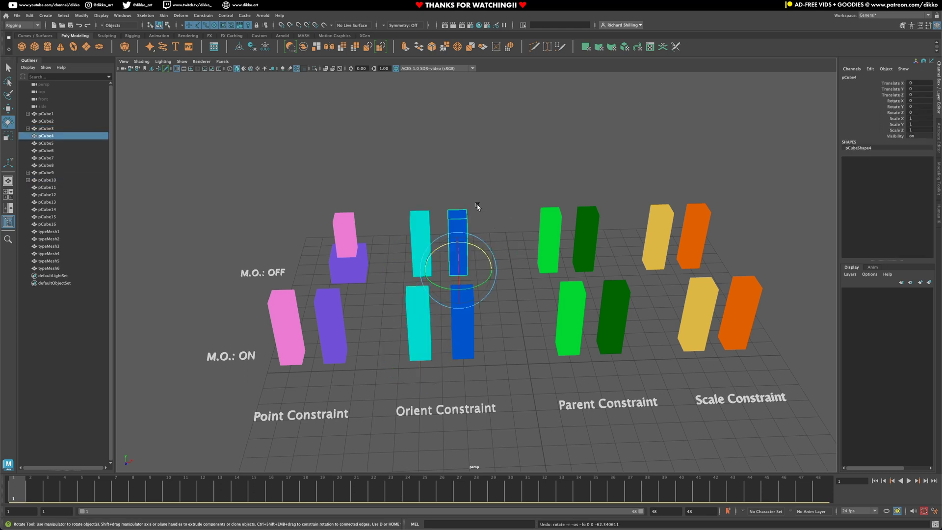
key(ctrl+z)
click(422, 246)
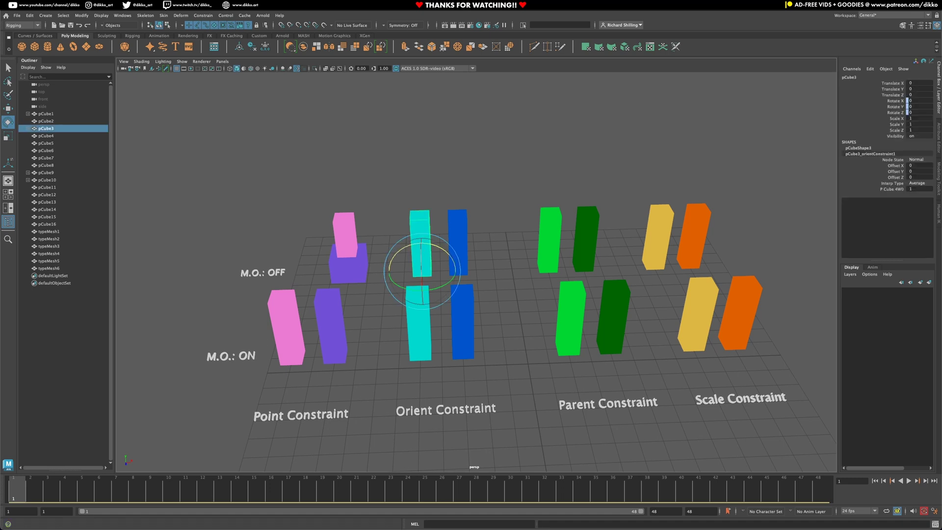
Tilt the upper cyan box pCube3 about Z to roughly 43°
click(45, 136)
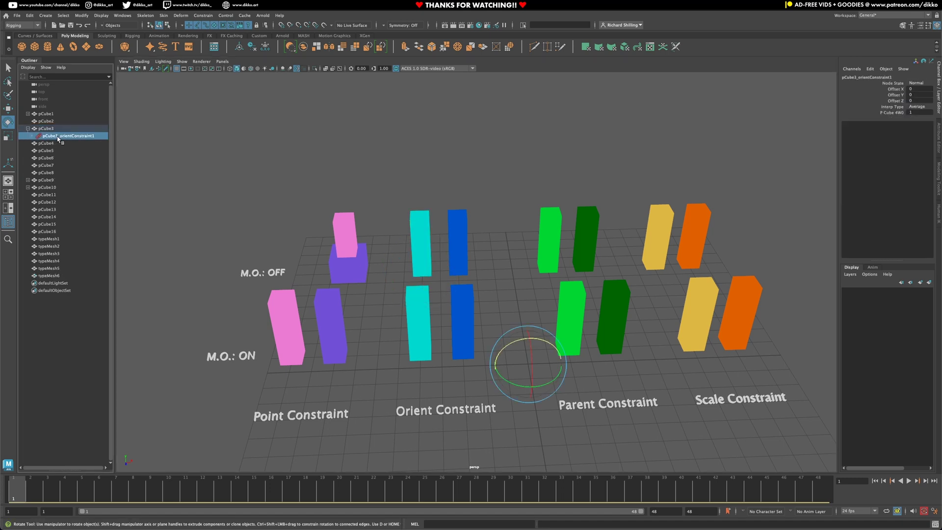
ctrl+click(58, 139)
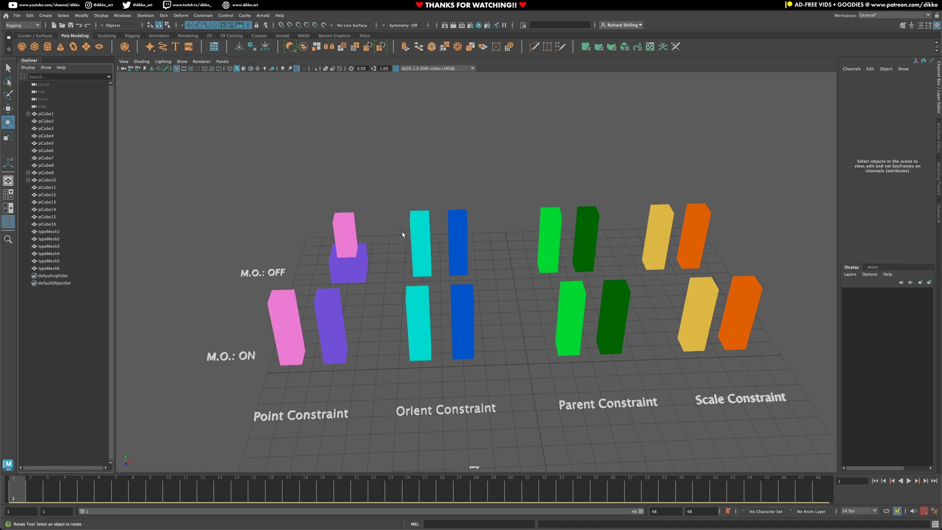
click(418, 241)
drag(440, 250, 417, 245)
click(509, 204)
click(460, 223)
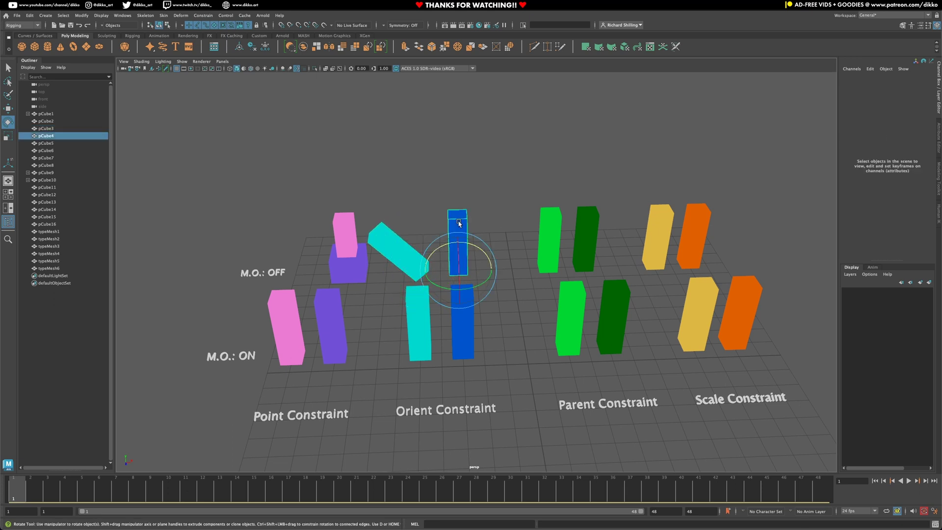
shift+click(403, 253)
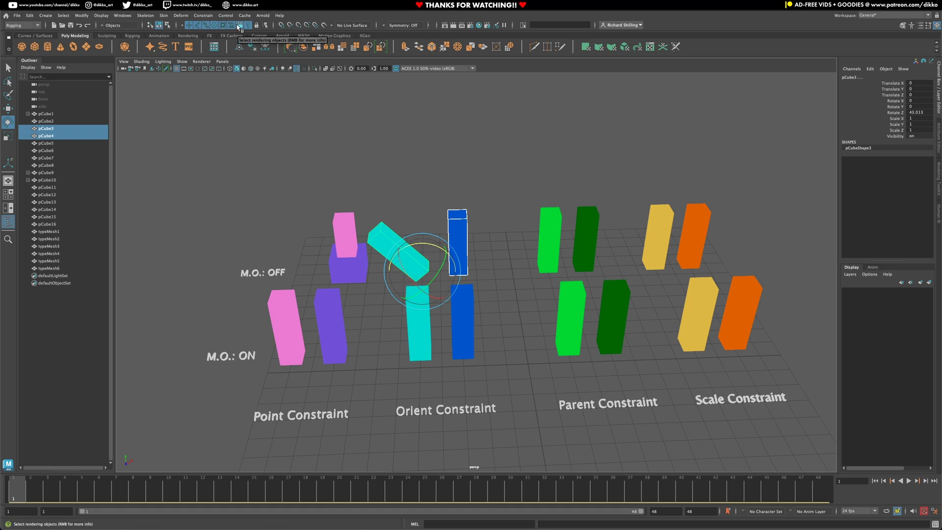
key(ctrl+z)
key(ctrl+z)
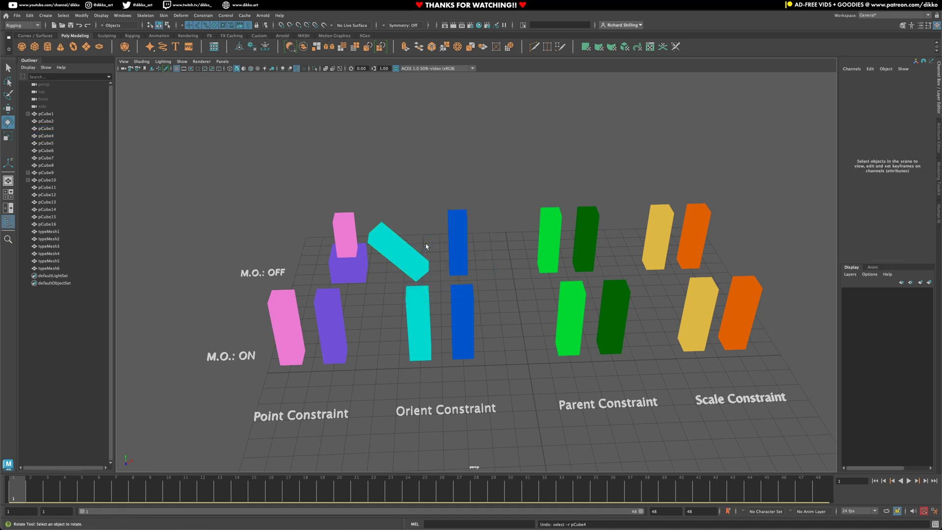
Select the lower cyan box pCube10 and inspect its orient constraint
click(417, 307)
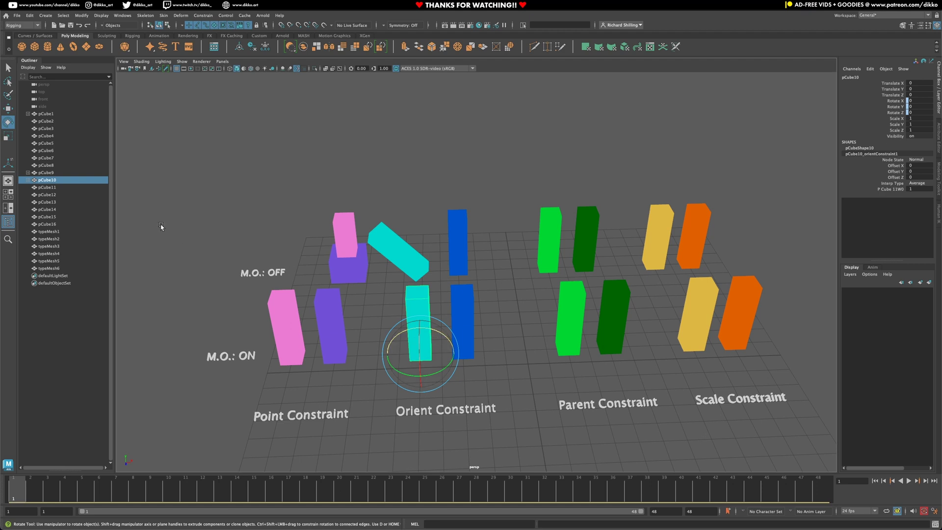
click(51, 188)
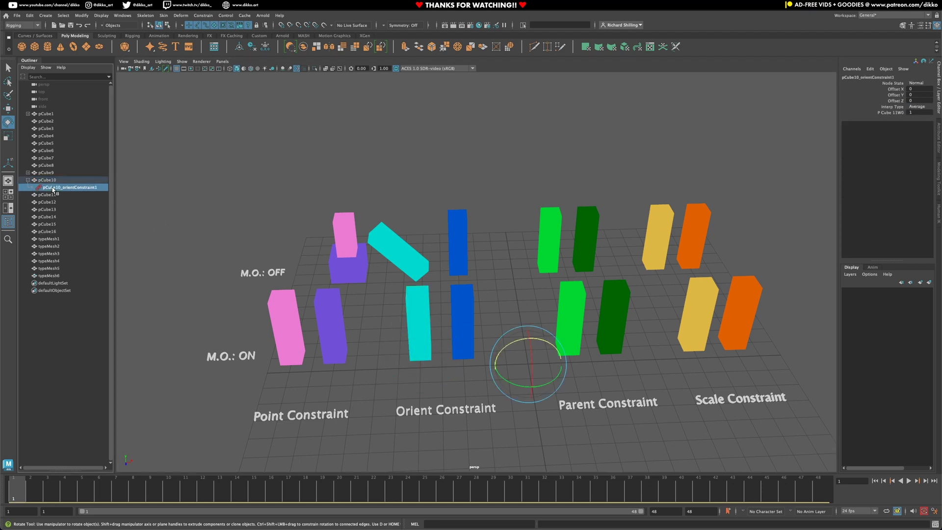
ctrl+click(53, 190)
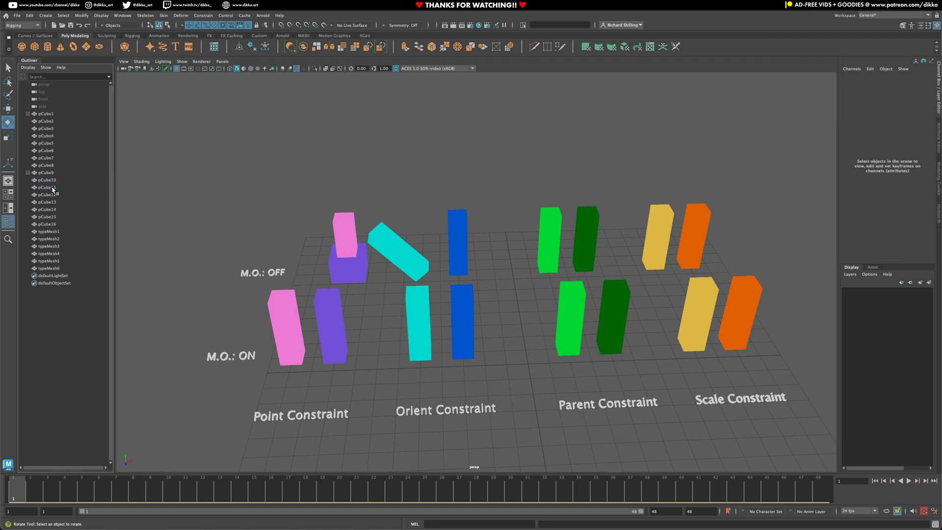
click(412, 322)
Set Rotate Z to exactly 45 on both cyan boxes in the Channel Box
drag(417, 323, 408, 327)
click(411, 248)
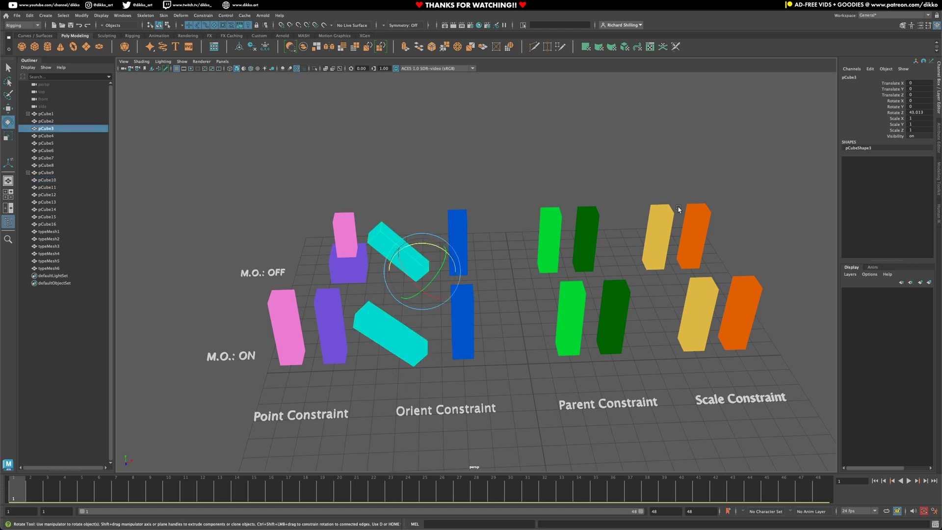
double_click(919, 112)
key(Return)
click(399, 352)
double_click(926, 111)
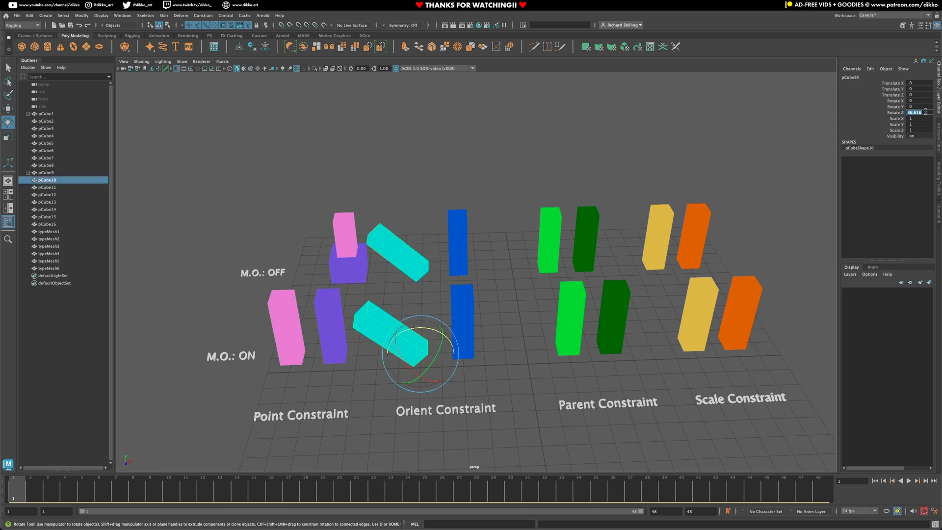
text(45)
key(Return)
Select the lower blue box, then add the lower cyan box
click(521, 285)
click(468, 324)
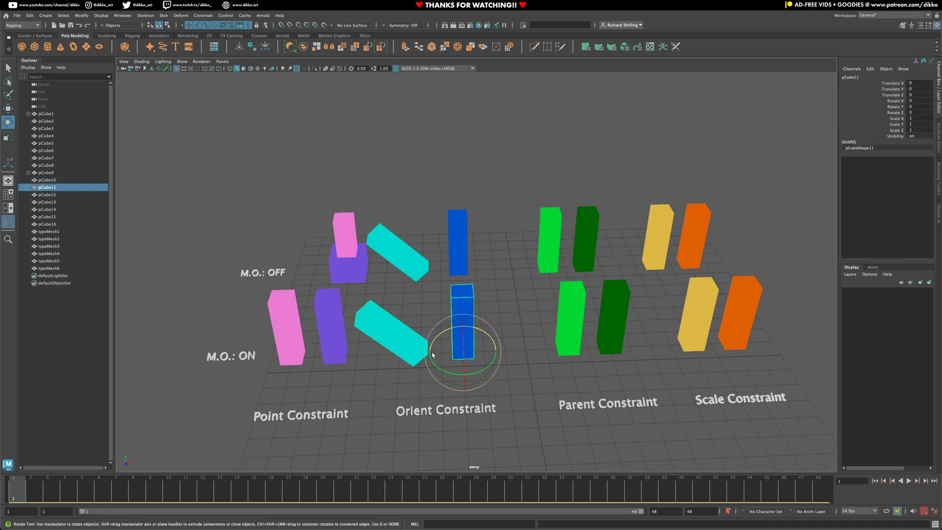
shift+click(392, 333)
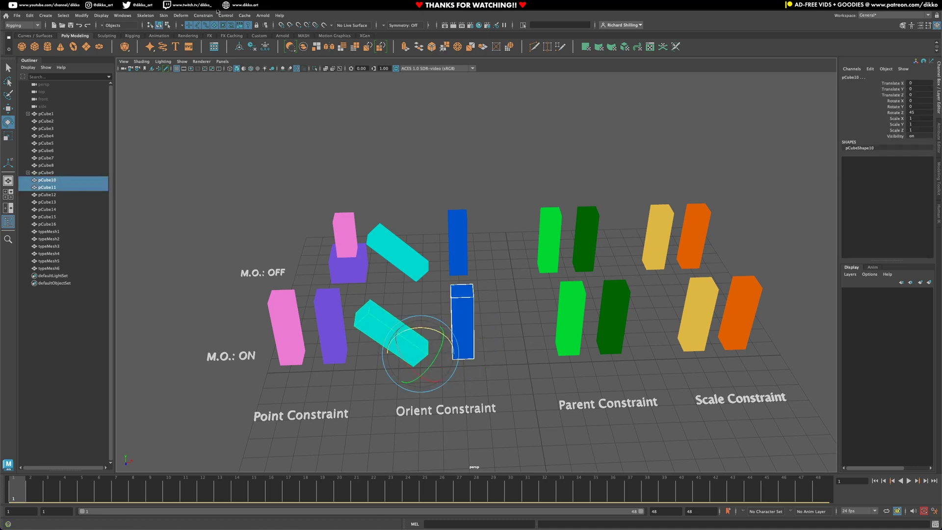
Orient-constrain pCube10 to pCube11 with Maintain offset on, preserving its 45° tilt
click(202, 15)
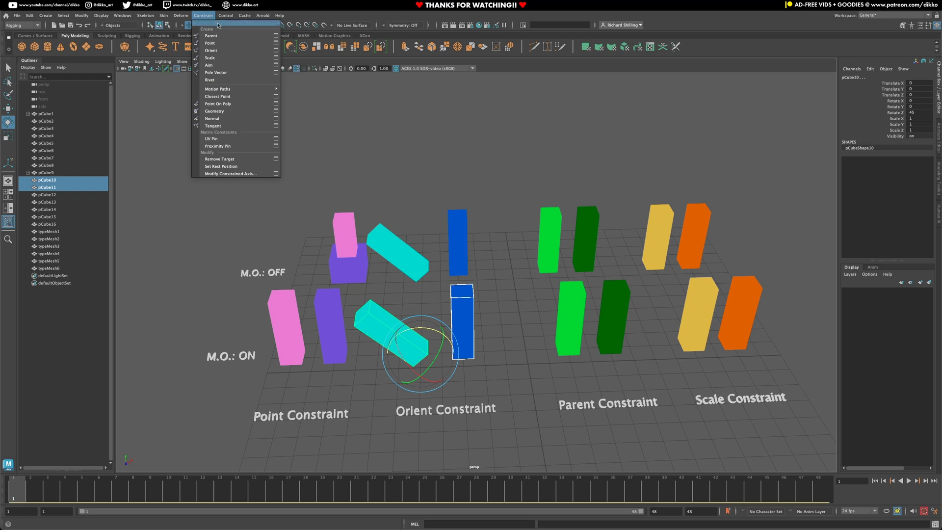
click(276, 52)
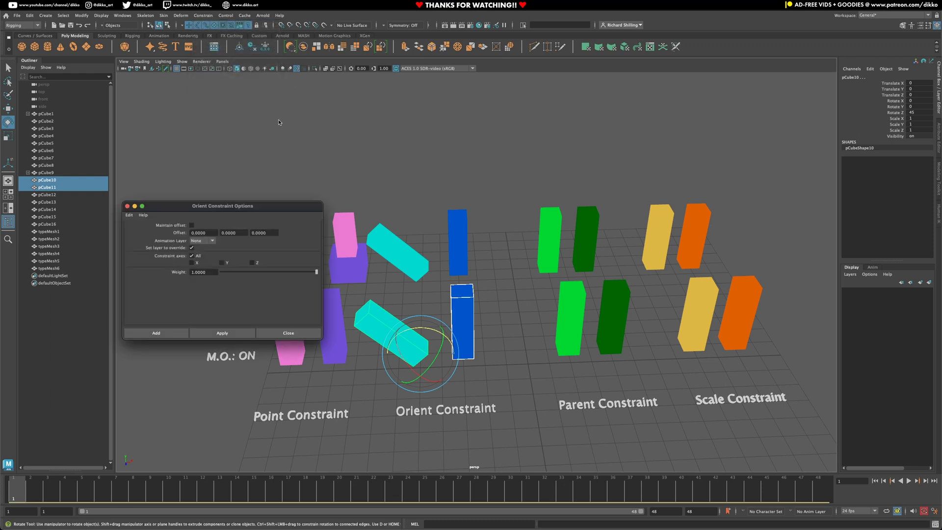
click(156, 333)
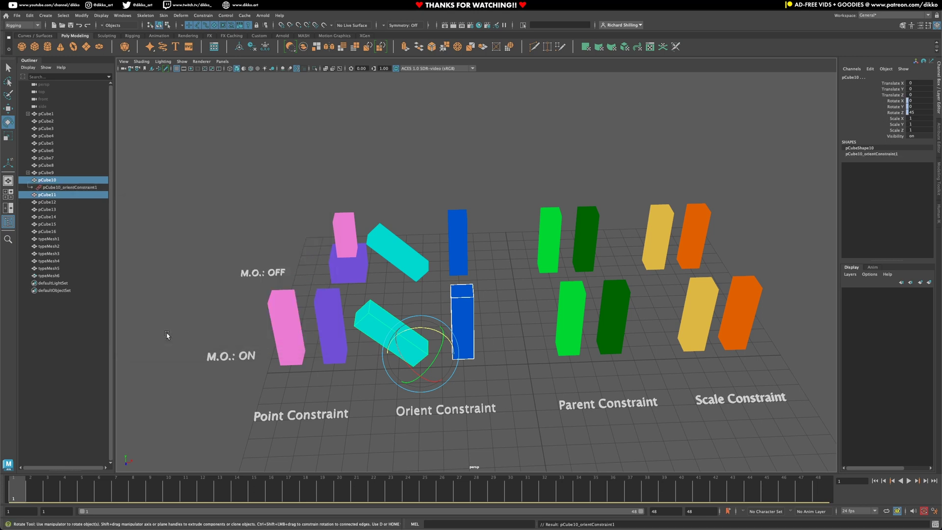
Orient-constrain upper cyan pCube3 to upper blue pCube4 with Maintain offset off
click(459, 256)
shift+click(393, 246)
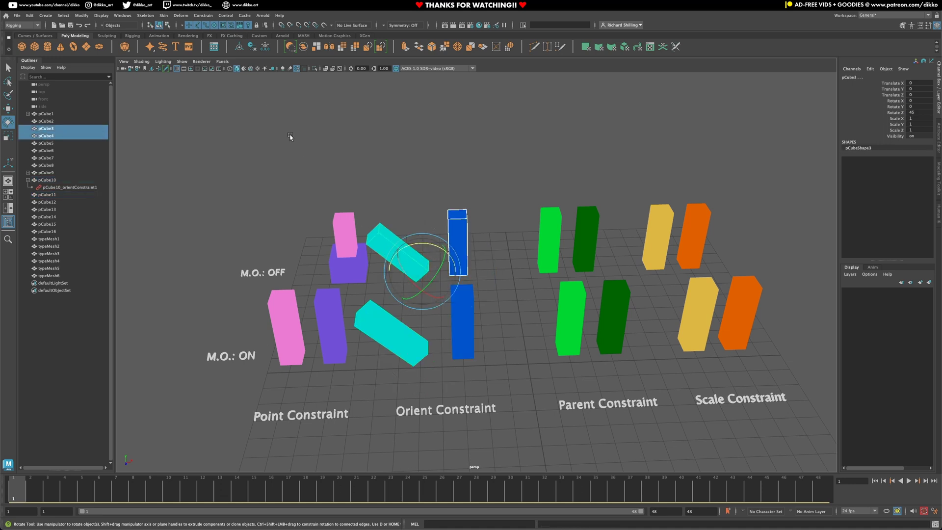
click(200, 15)
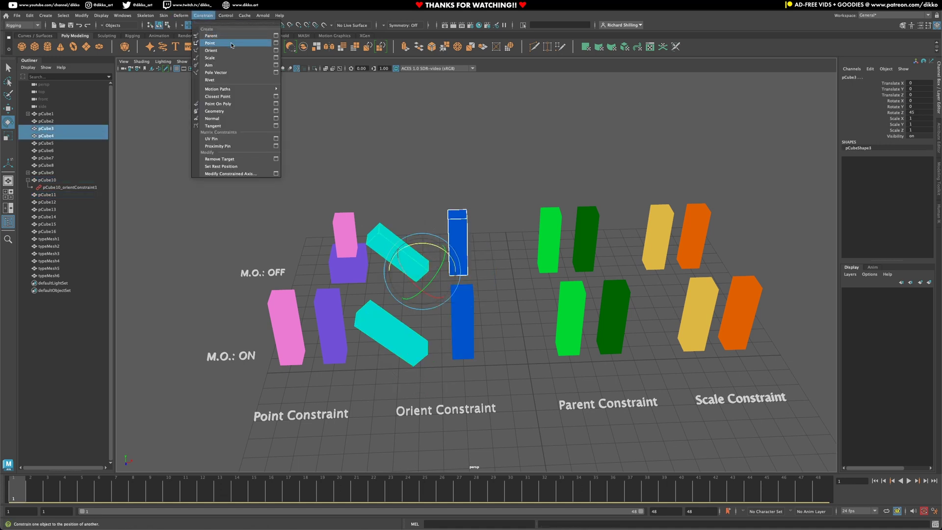
click(276, 50)
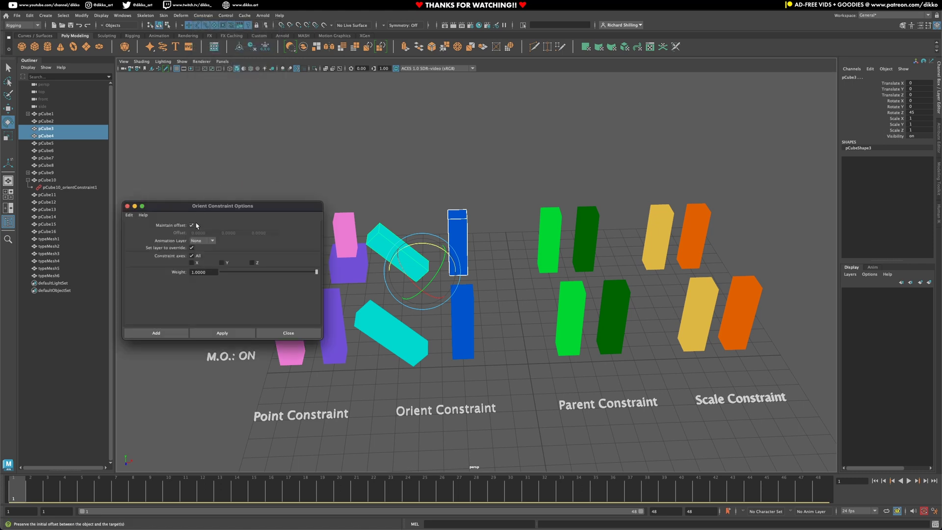
click(216, 334)
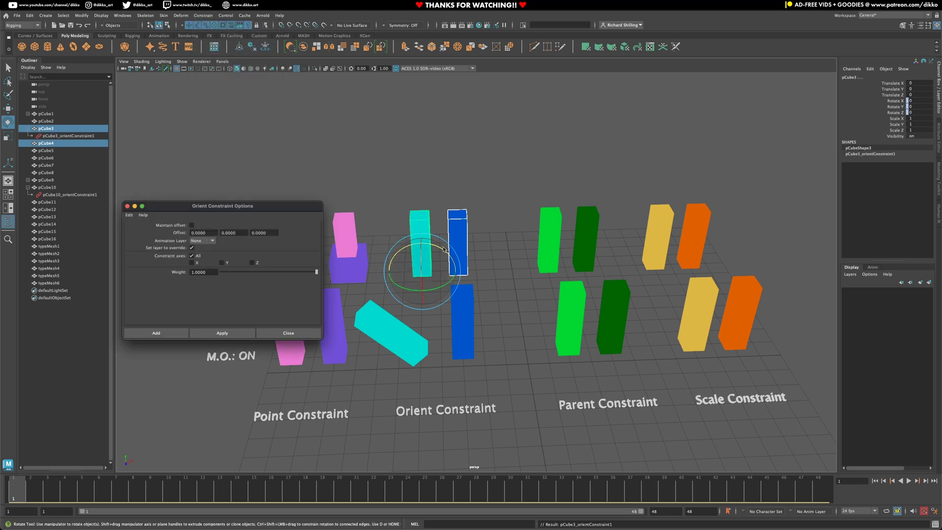
click(289, 334)
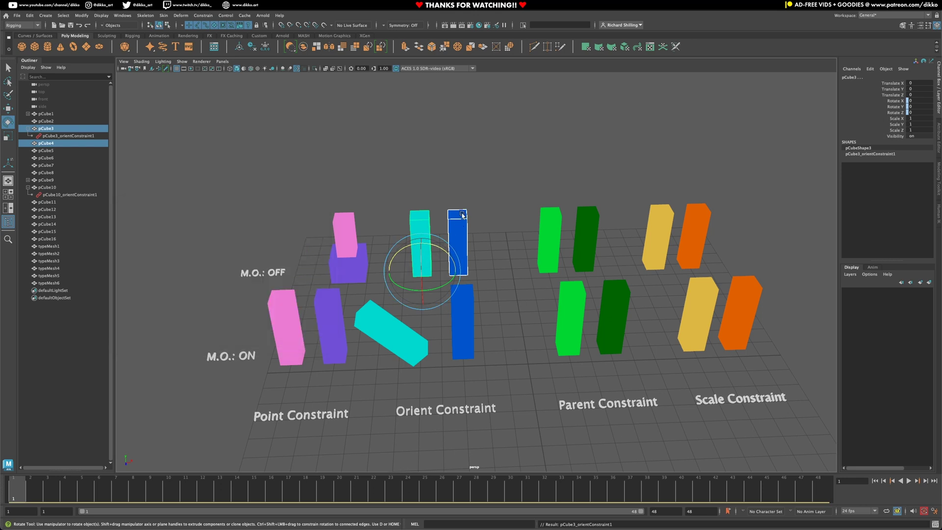
click(458, 245)
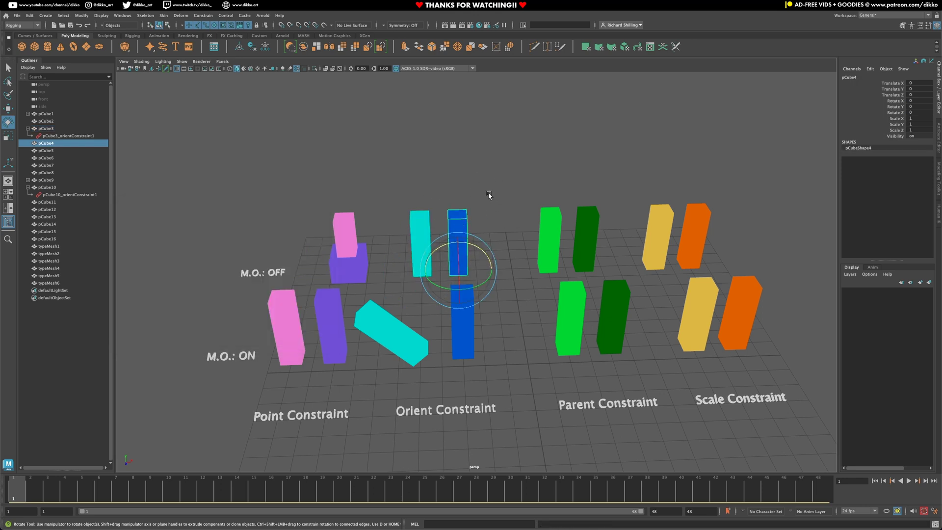
click(467, 334)
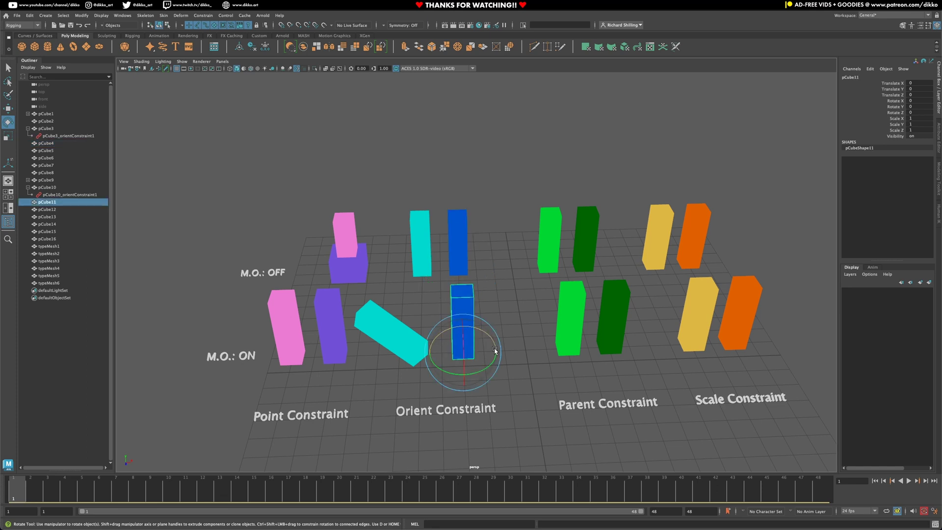
drag(486, 343, 511, 332)
key(ctrl+z)
click(456, 241)
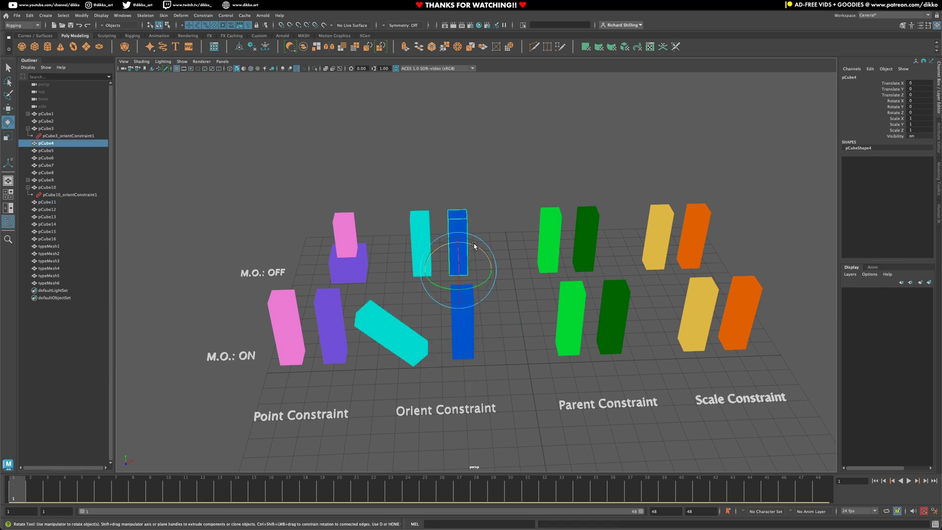
drag(491, 255, 454, 231)
key(ctrl+z)
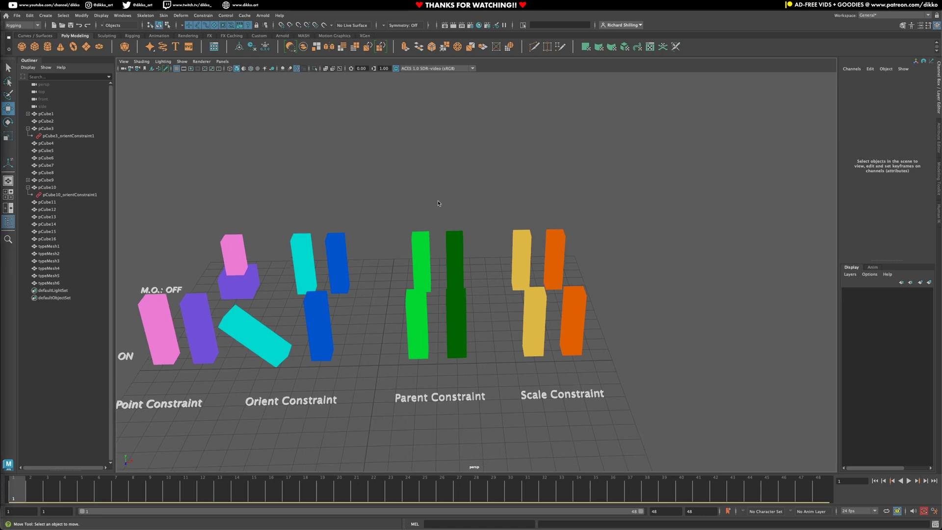
Parent-constrain the lower light green box to its dark green partner with Maintain offset on
alt+middle_drag(434, 272, 461, 263)
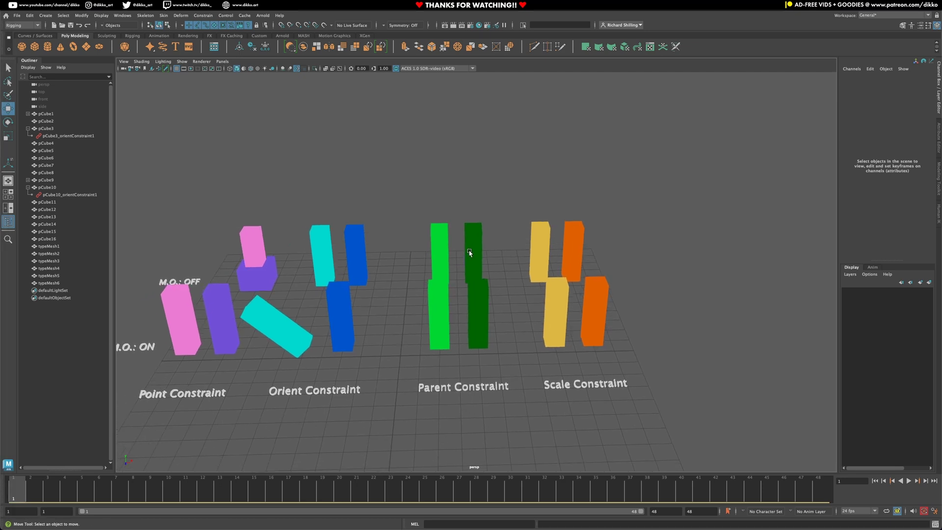
click(465, 248)
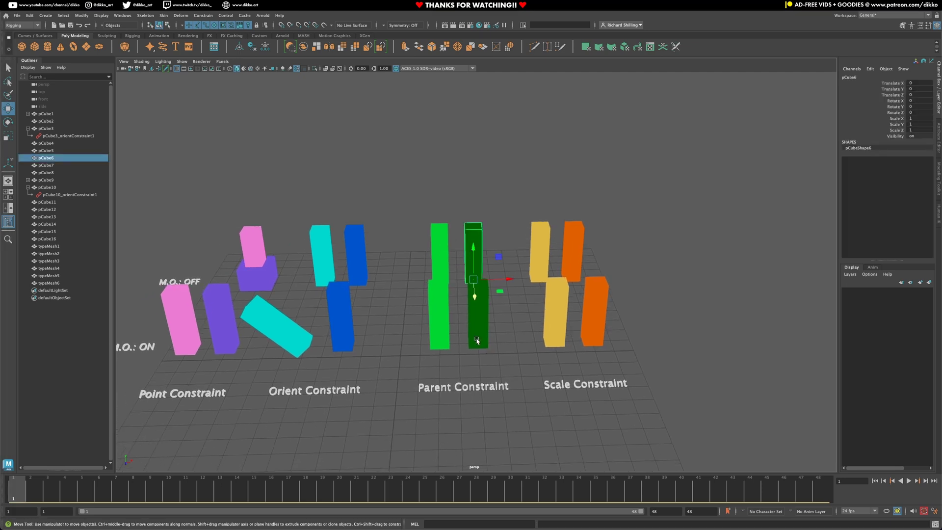
click(477, 341)
shift+click(446, 338)
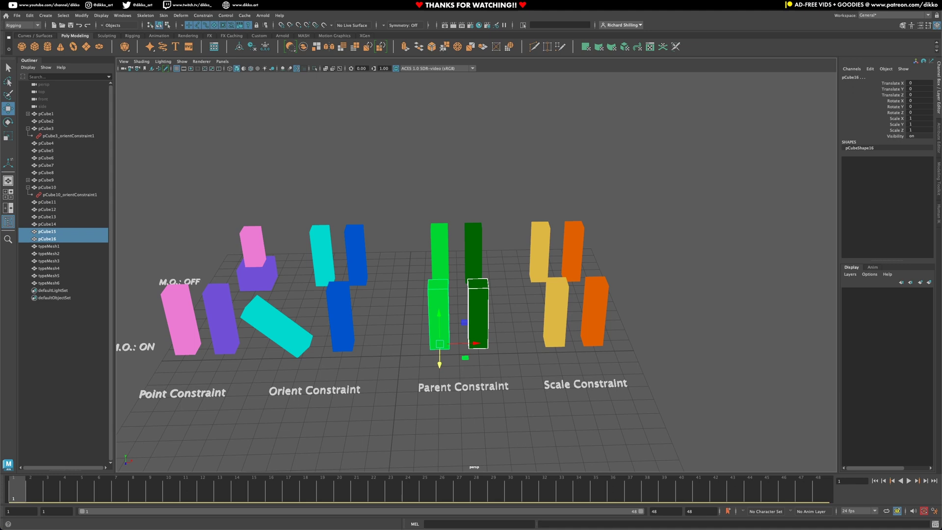
click(203, 15)
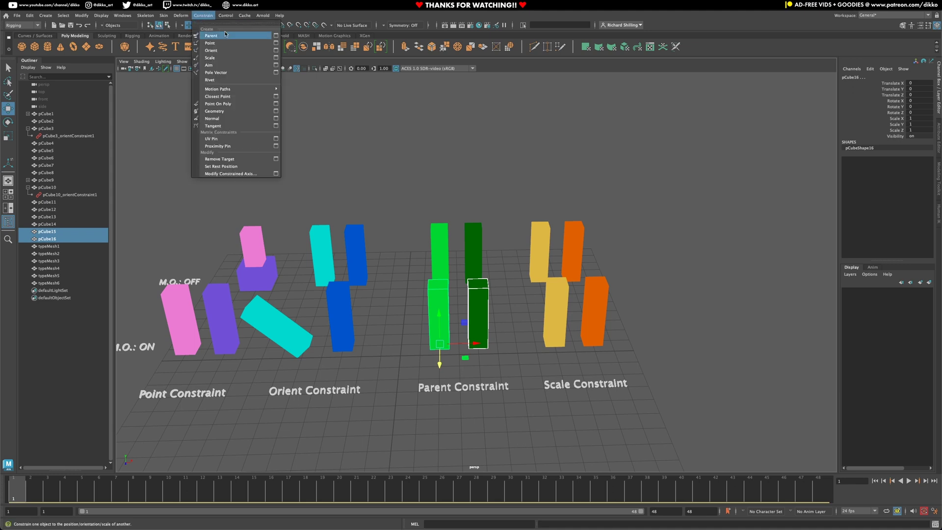
click(276, 36)
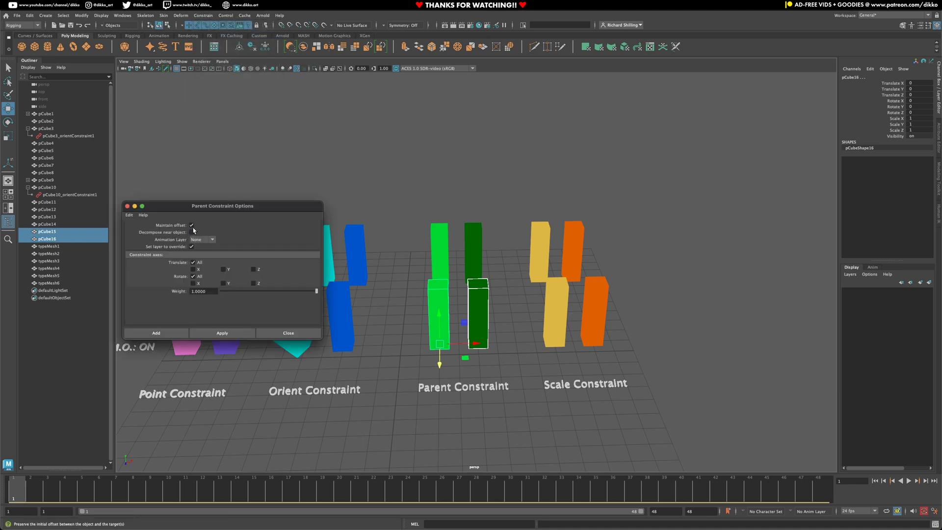
click(177, 333)
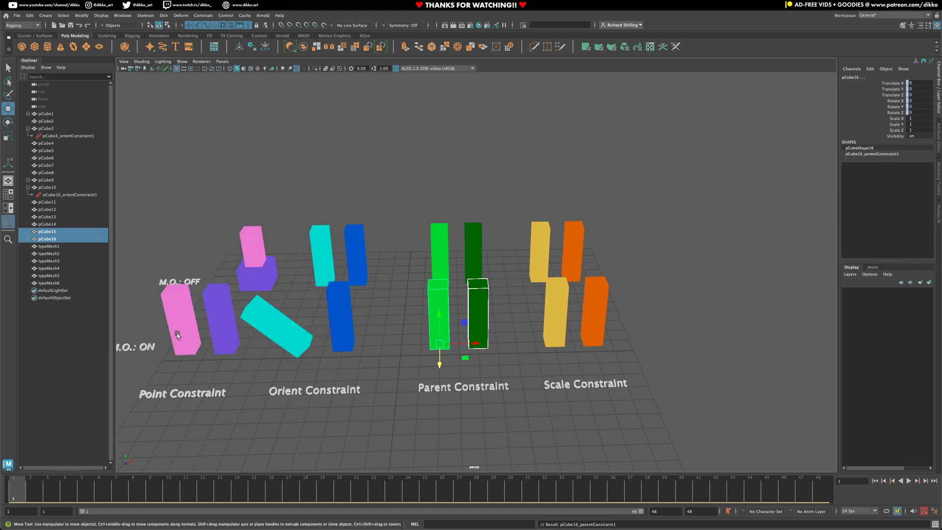
Parent-constrain the upper bright green box to its dark green partner without offset
click(469, 247)
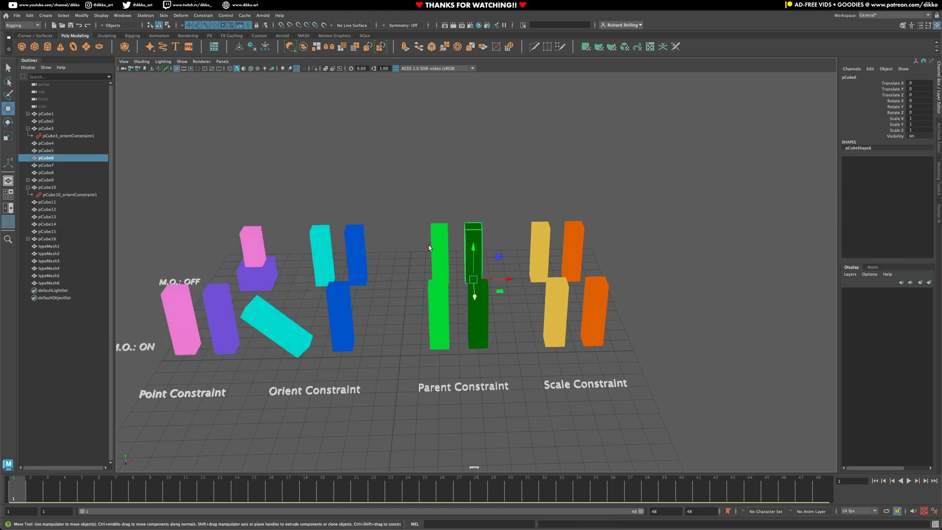
shift+click(439, 246)
click(226, 15)
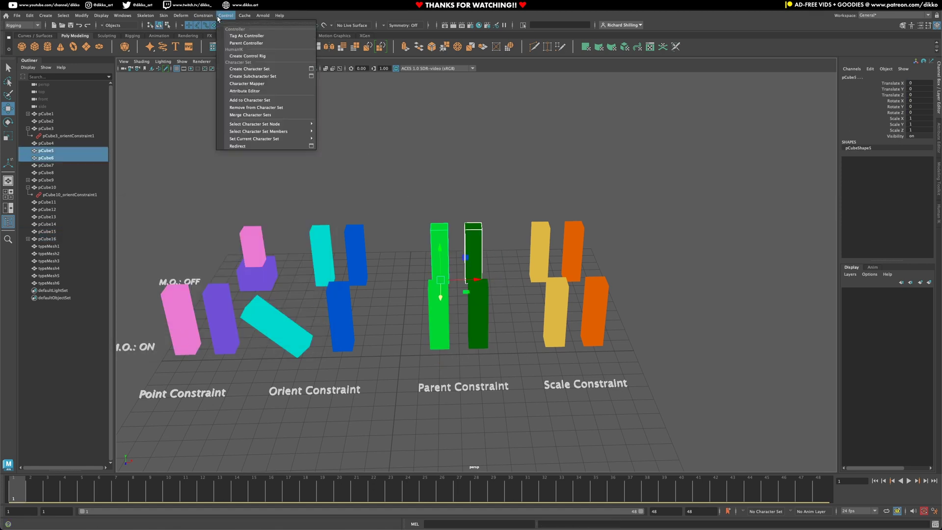
mouse_move(206, 17)
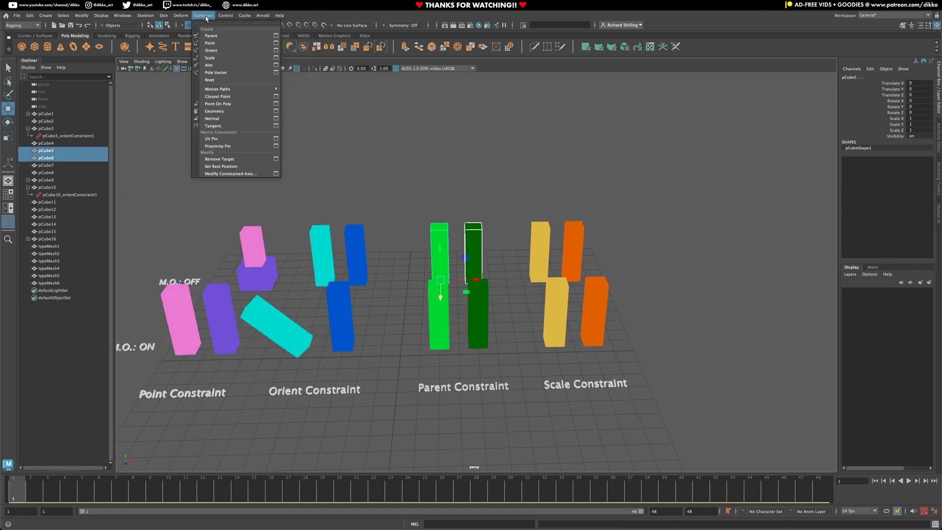
click(275, 36)
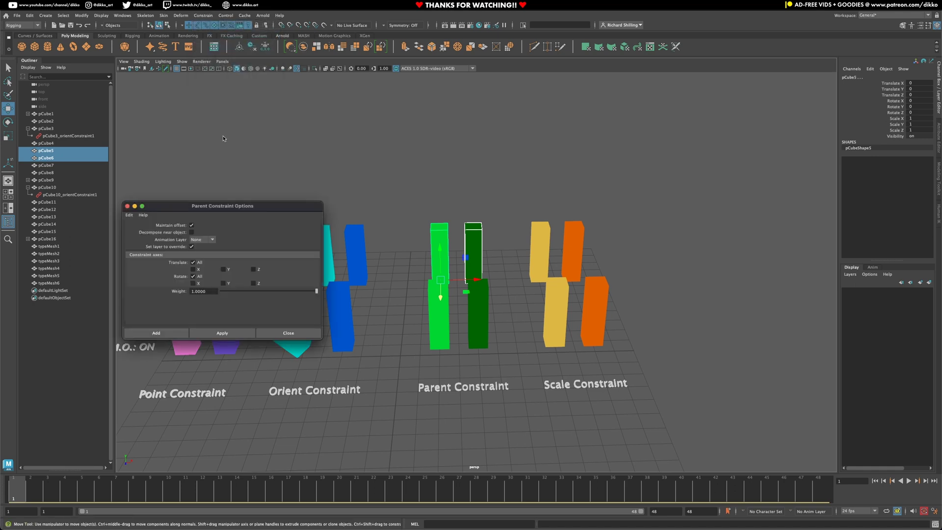
click(221, 334)
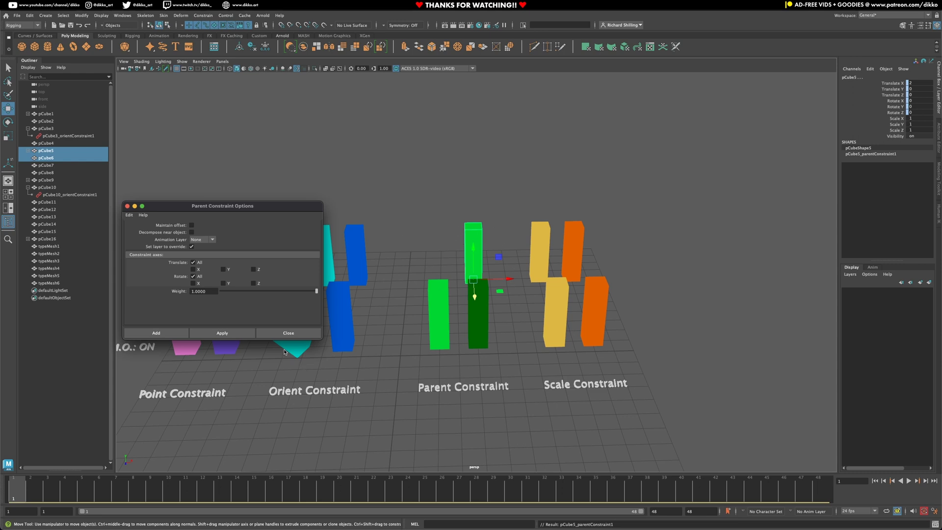
click(275, 333)
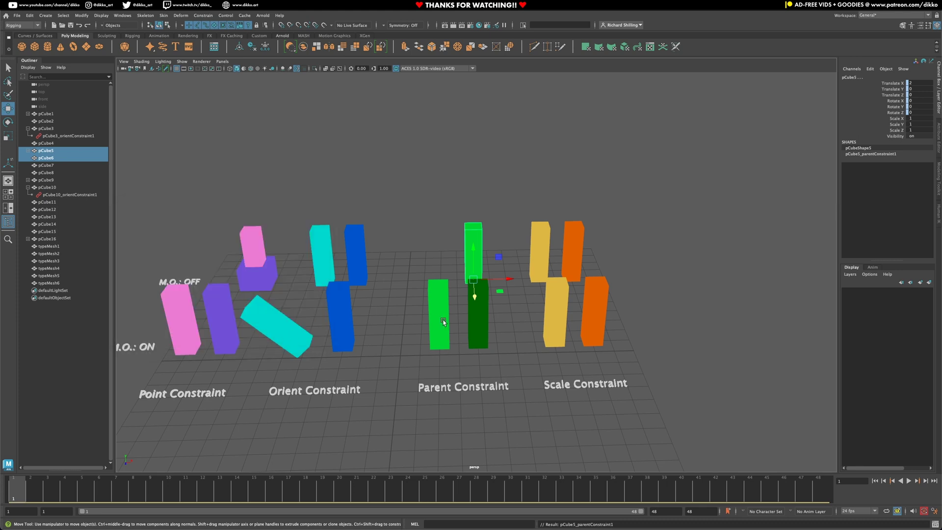
Test-move the lower dark green box, undo the move, then rotate it slightly
click(478, 333)
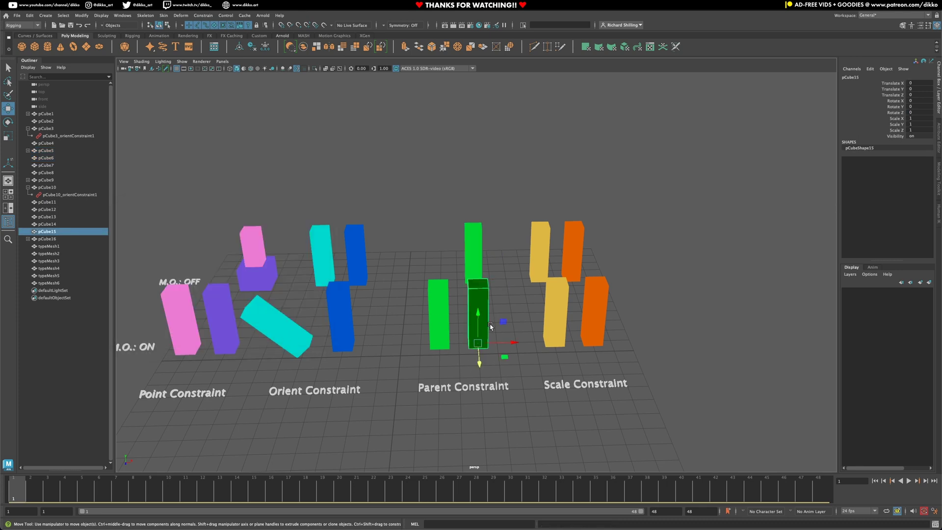
mouse_move(490, 326)
mouse_down()
mouse_move(489, 334)
mouse_move(463, 211)
mouse_move(549, 327)
mouse_move(418, 341)
mouse_move(456, 238)
mouse_move(533, 267)
mouse_move(479, 318)
mouse_up()
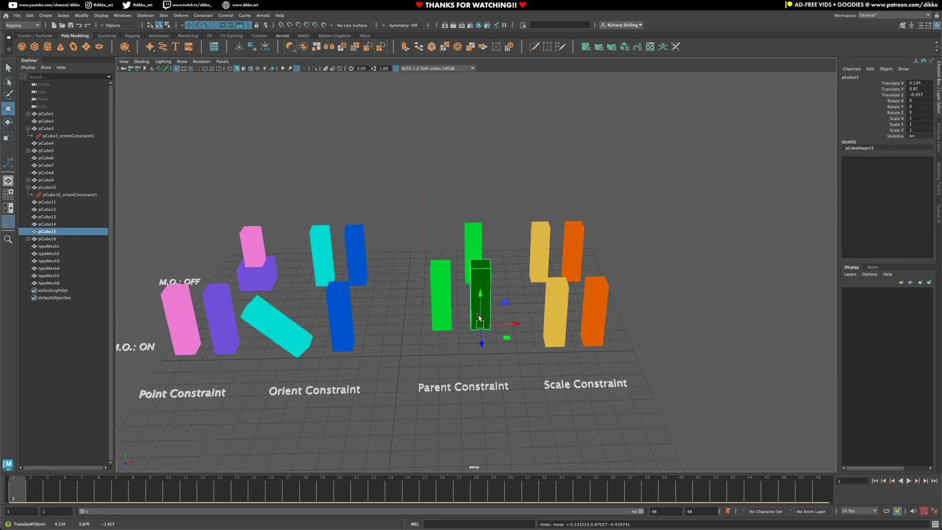
key(ctrl+z)
click(8, 121)
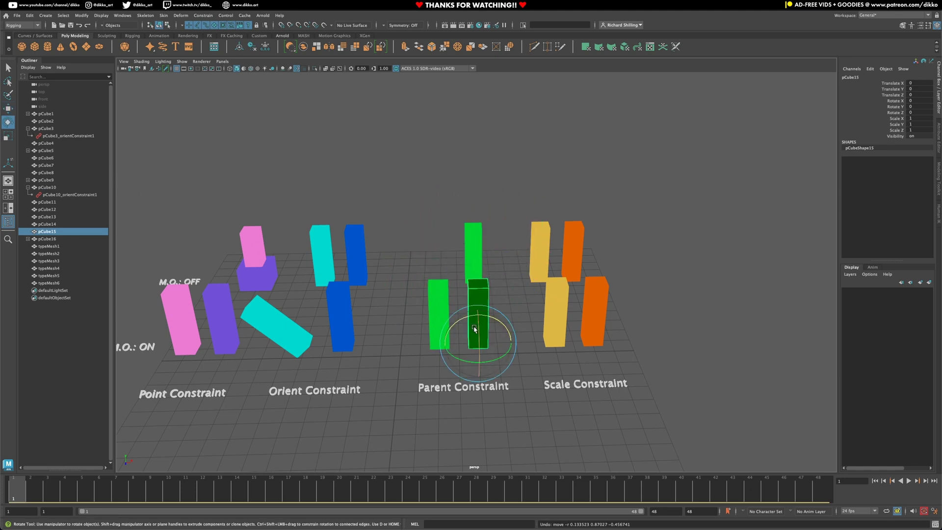
drag(465, 320, 371, 322)
Undo blue pCube11's rotation and tilt upper blue pCube4 to test its follower
click(356, 323)
key(ctrl+z)
key(ctrl+z)
key(ctrl+z)
key(ctrl+z)
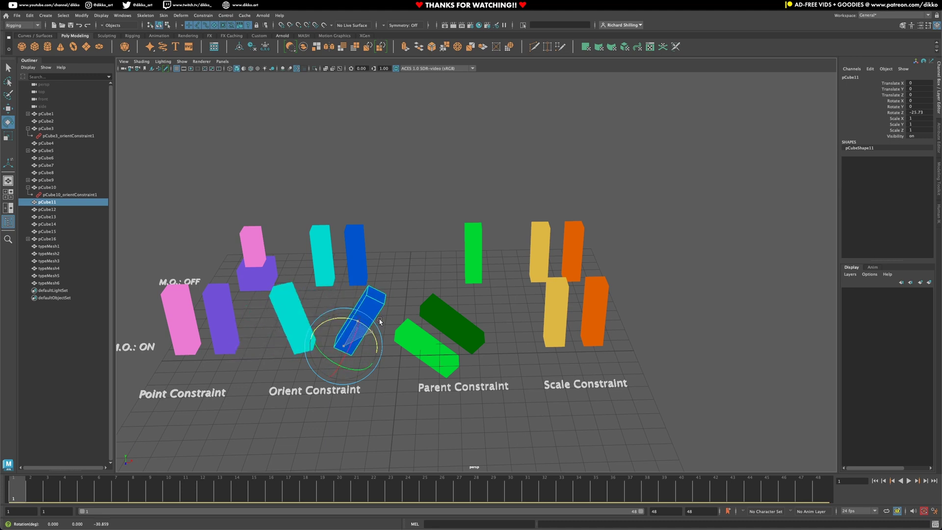
click(365, 261)
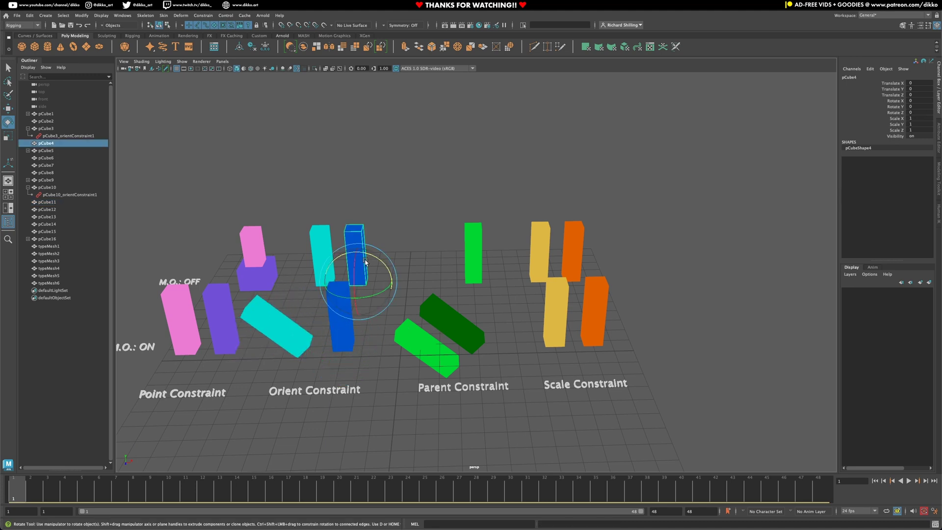
mouse_move(371, 260)
mouse_down()
mouse_move(383, 275)
mouse_move(338, 245)
mouse_move(403, 264)
mouse_move(373, 248)
mouse_up()
Rotate pCube15 to Rotate Z 15.85 so its partner swings; try and undo an upper green rotation
click(479, 320)
drag(479, 320, 457, 315)
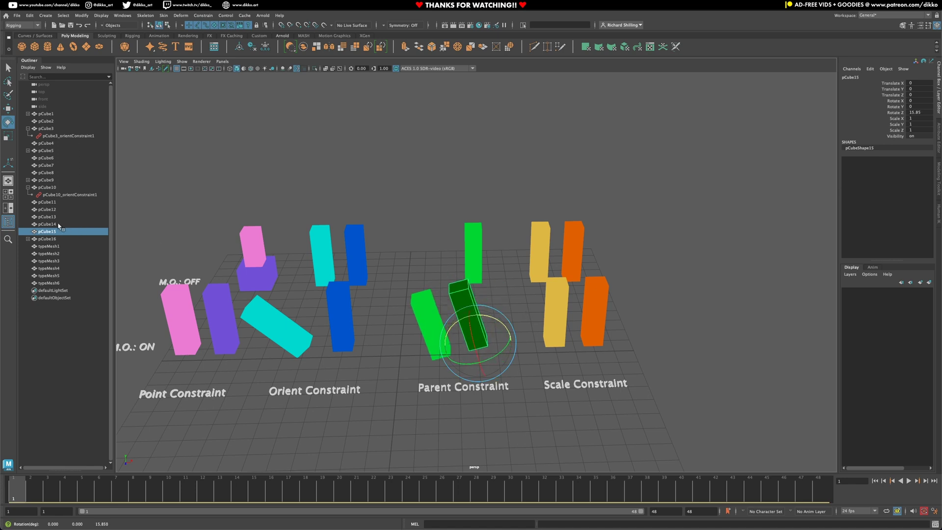
click(468, 252)
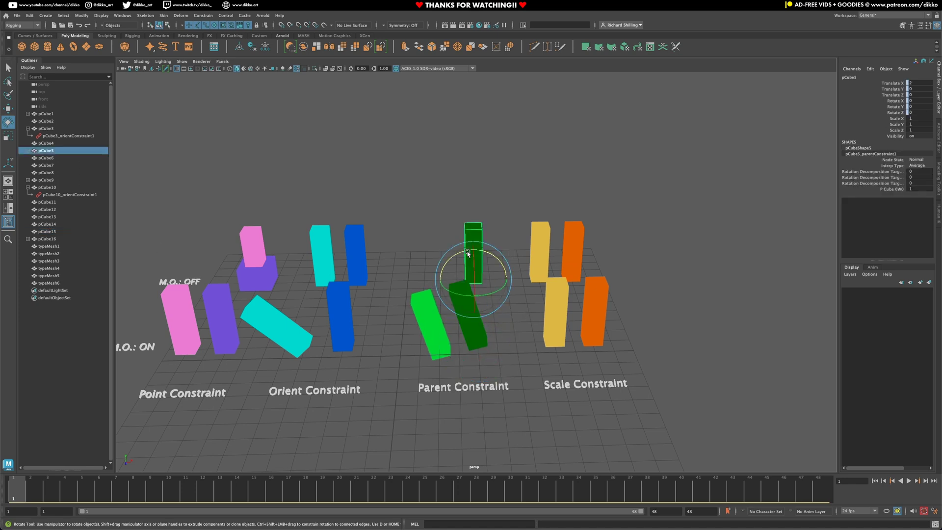
click(54, 144)
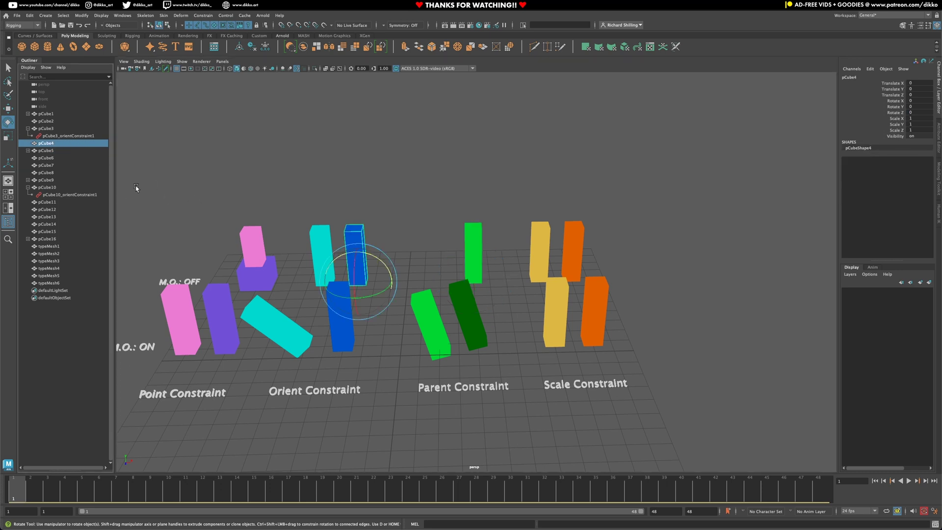
click(47, 159)
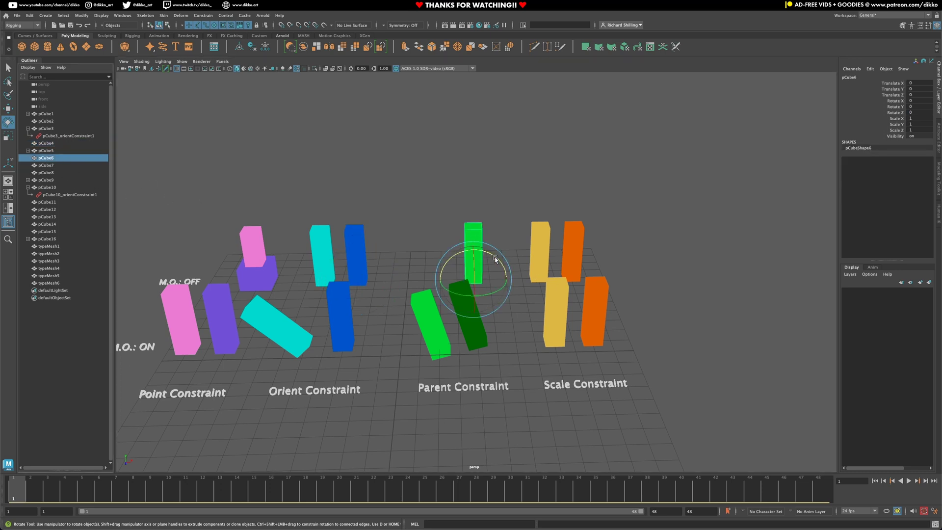
drag(496, 259, 471, 251)
key(ctrl+z)
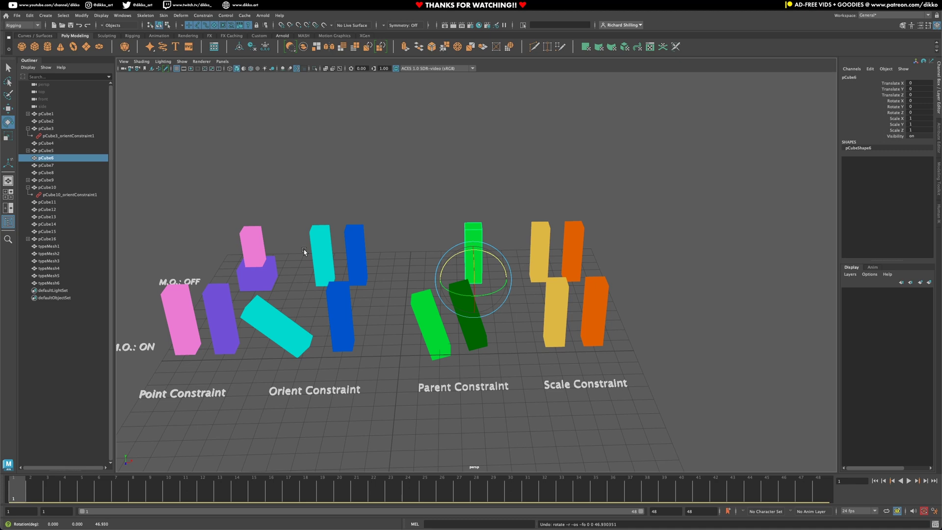
click(486, 346)
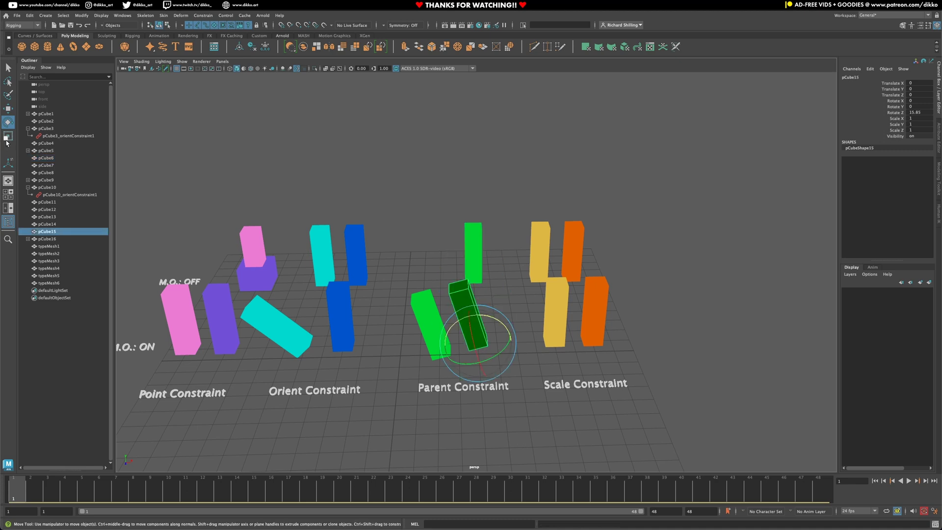
key(r)
drag(476, 344, 556, 245)
key(ctrl+z)
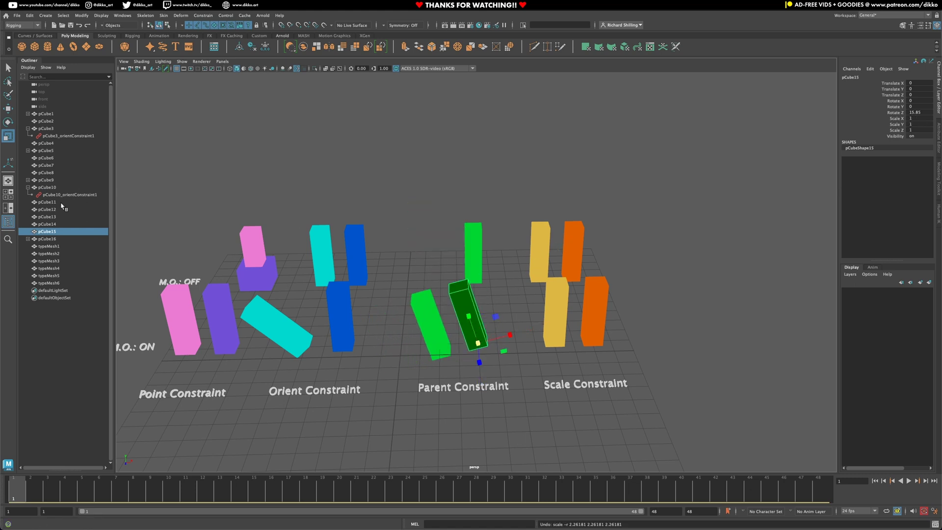
click(46, 158)
drag(477, 283, 558, 276)
key(ctrl+z)
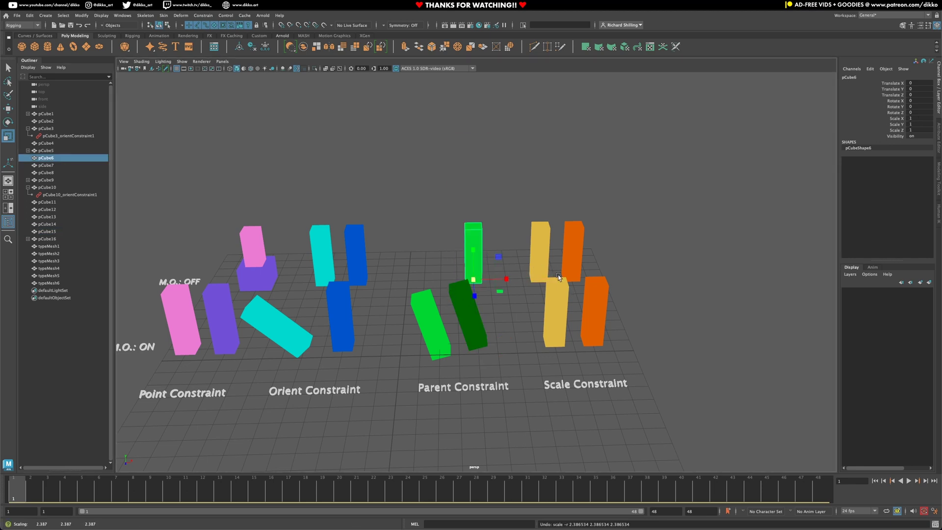
click(477, 329)
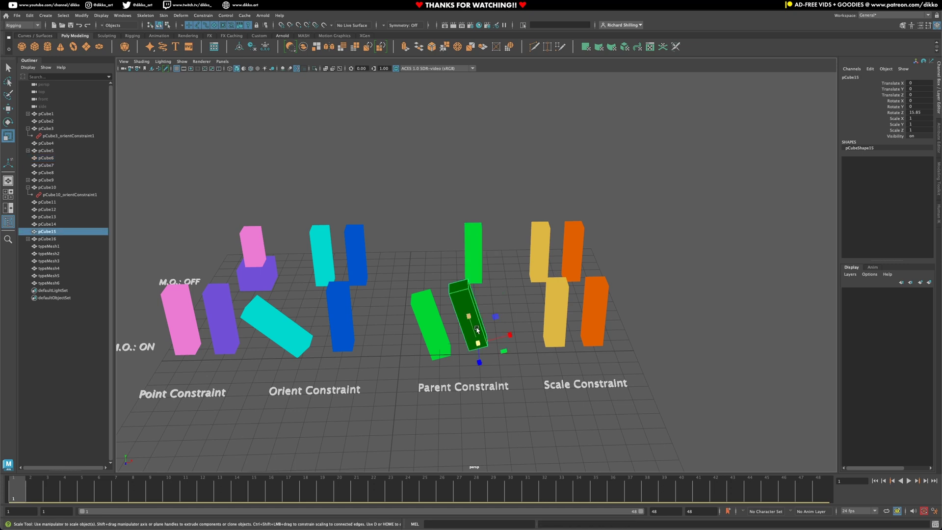
Scale-constrain lower yellow pCube14 to orange pCube13 with Maintain offset on
click(595, 334)
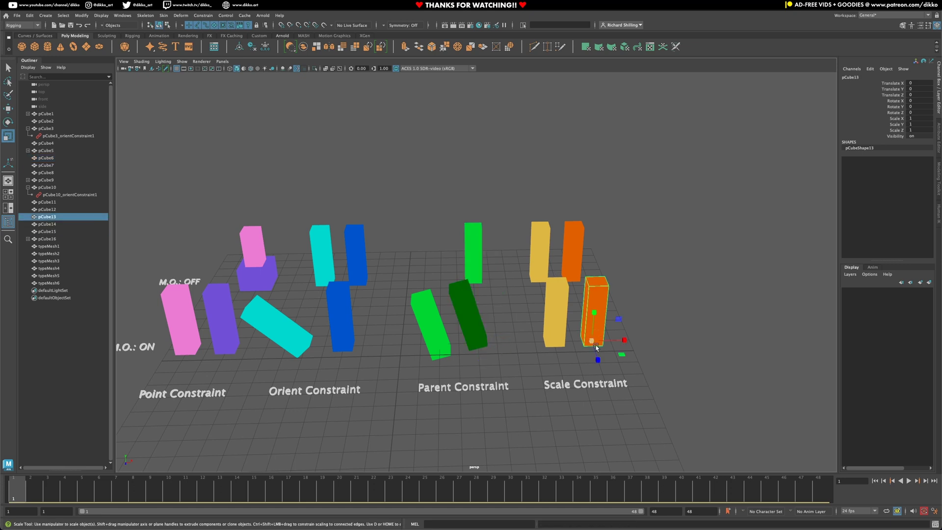
shift+click(557, 328)
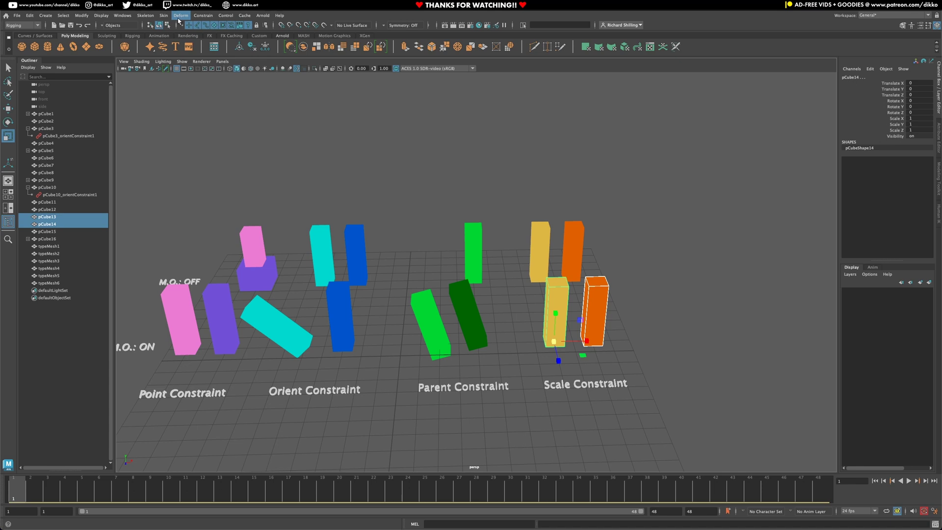
click(212, 17)
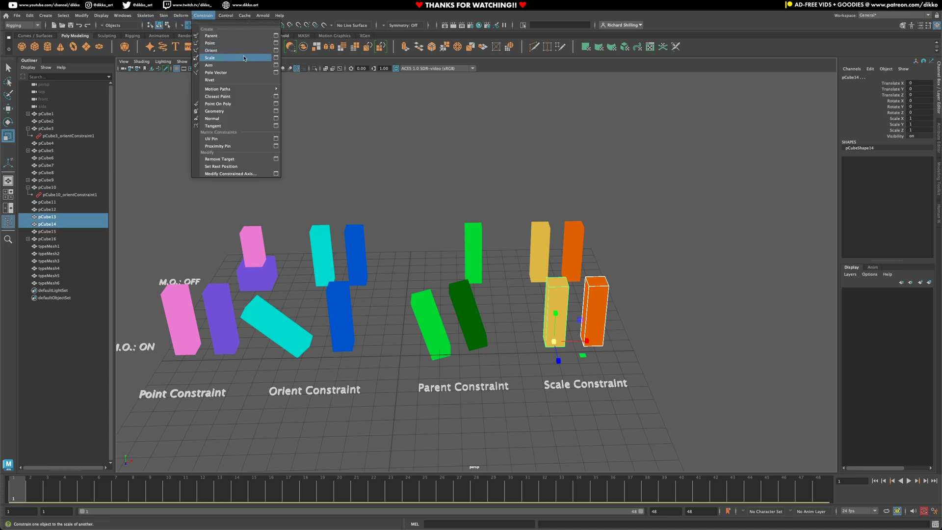
click(276, 57)
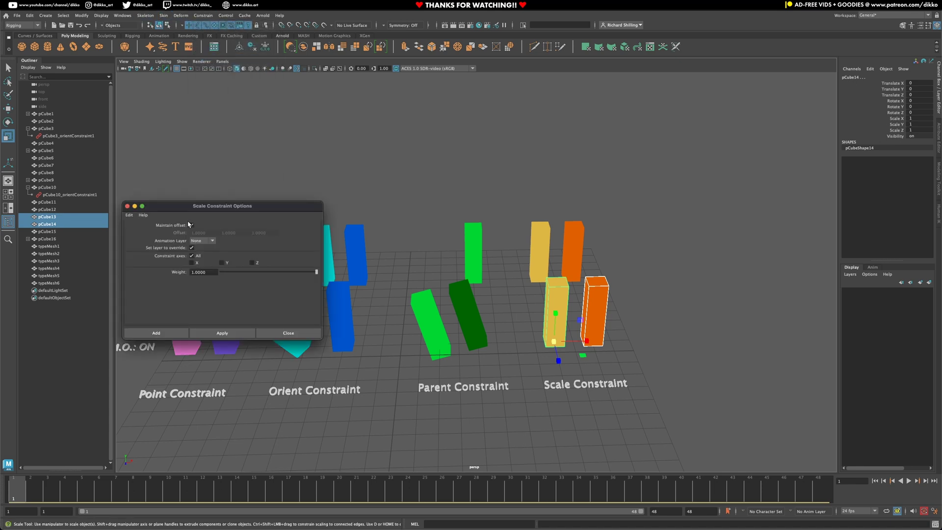
click(156, 333)
Scale-constrain upper yellow pCube8 to orange pCube7 with Maintain offset off
click(572, 248)
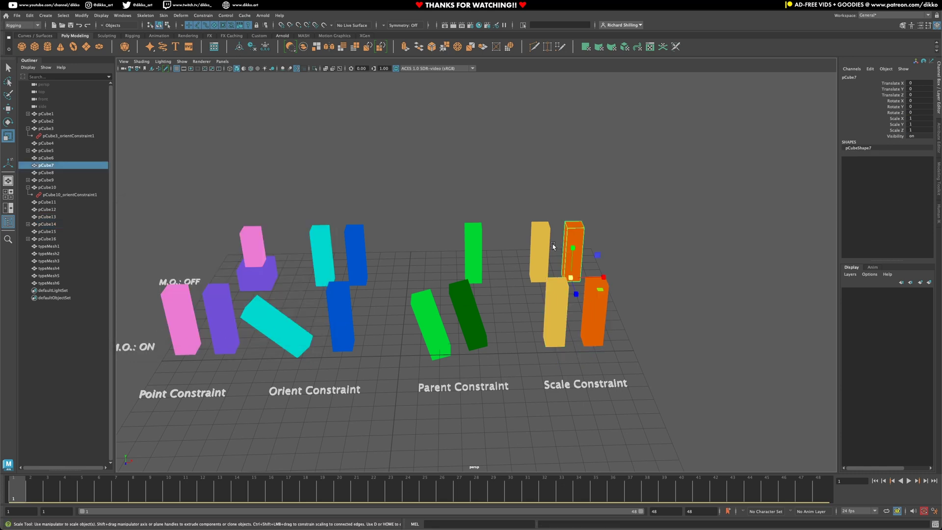
shift+click(545, 245)
click(203, 15)
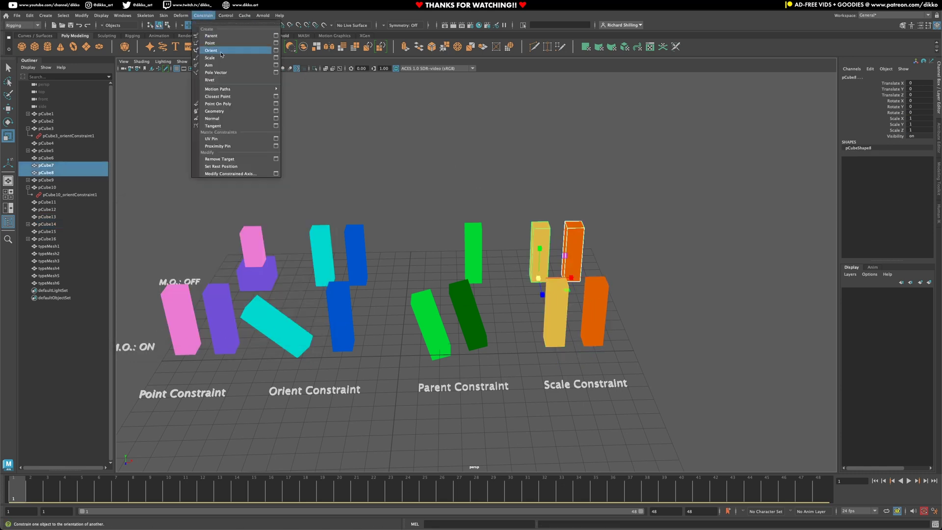
click(276, 58)
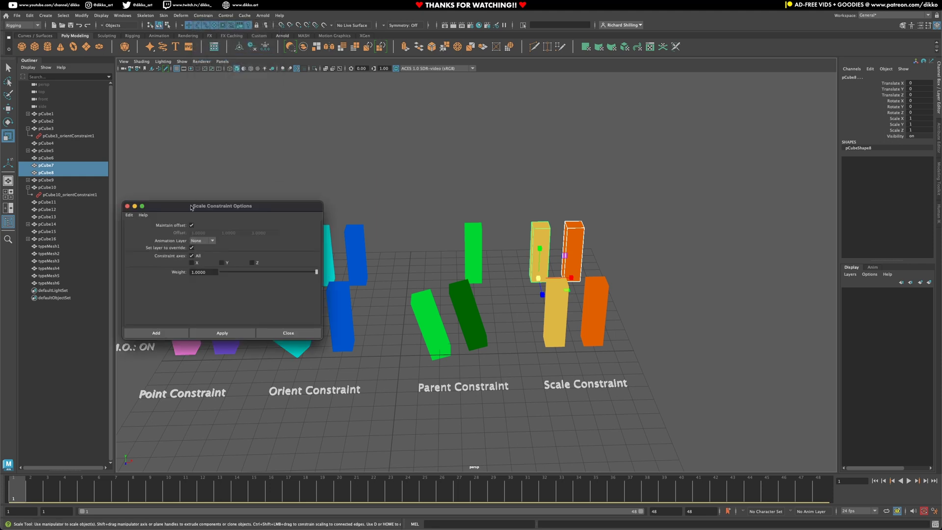
click(191, 225)
click(164, 334)
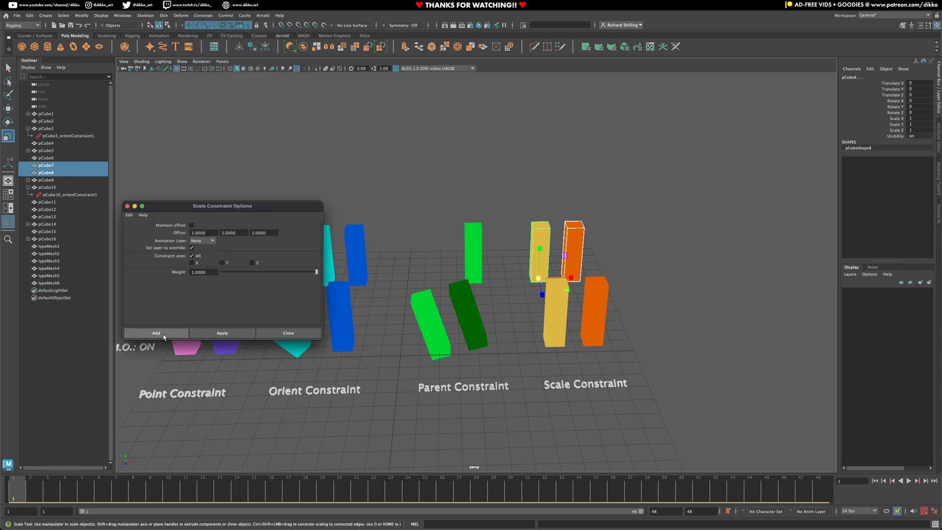
click(600, 325)
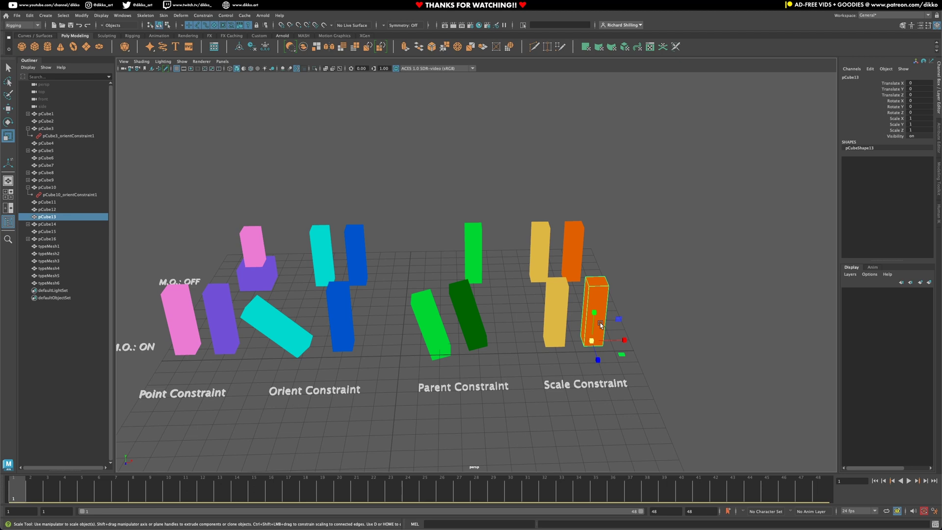
drag(598, 342, 642, 310)
key(ctrl+z)
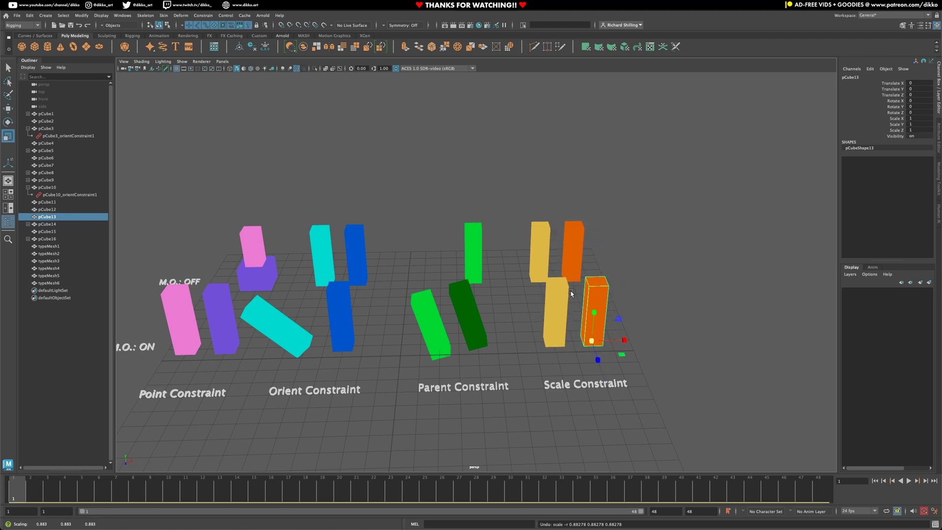
key(w)
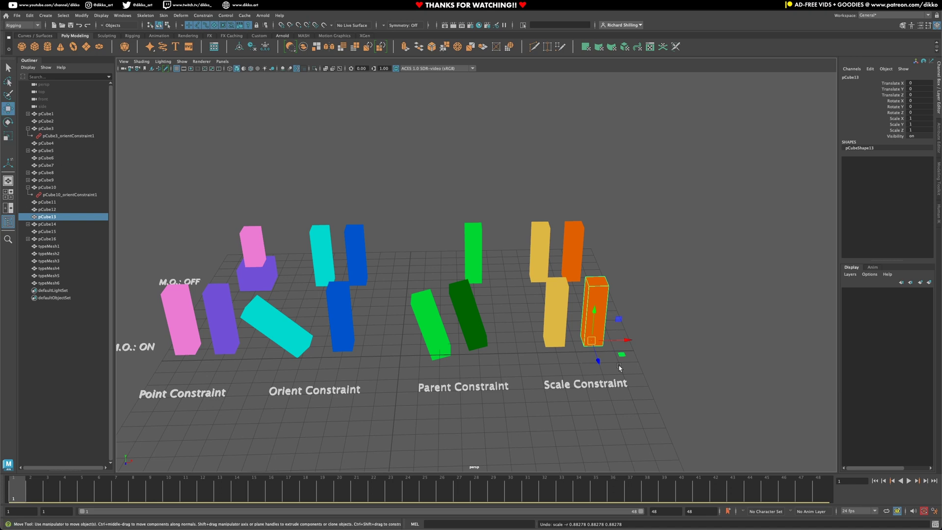
drag(595, 345, 624, 335)
key(ctrl+z)
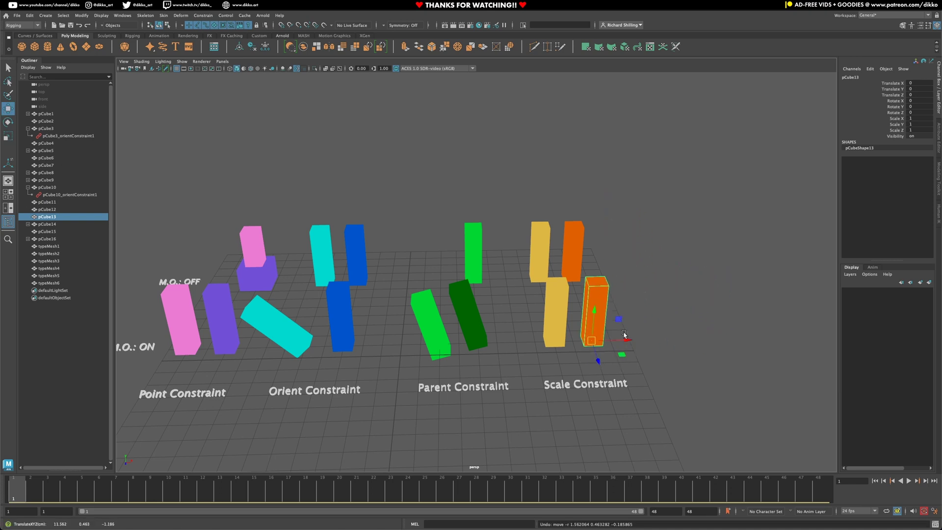
click(545, 259)
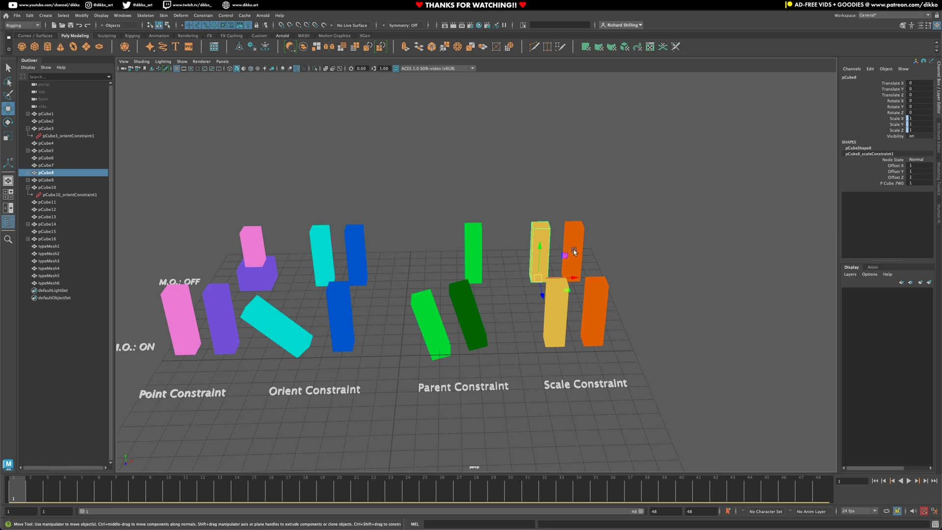
click(574, 254)
key(r)
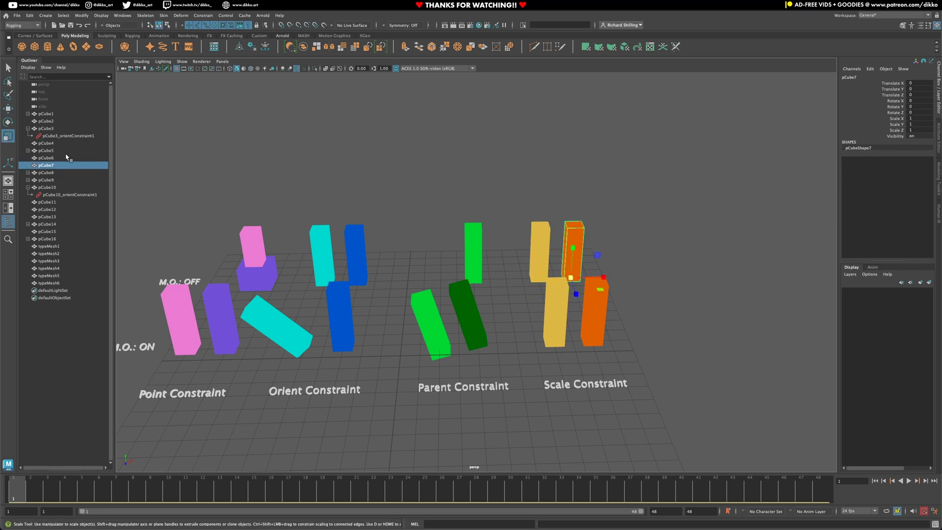
drag(563, 281, 568, 332)
click(563, 331)
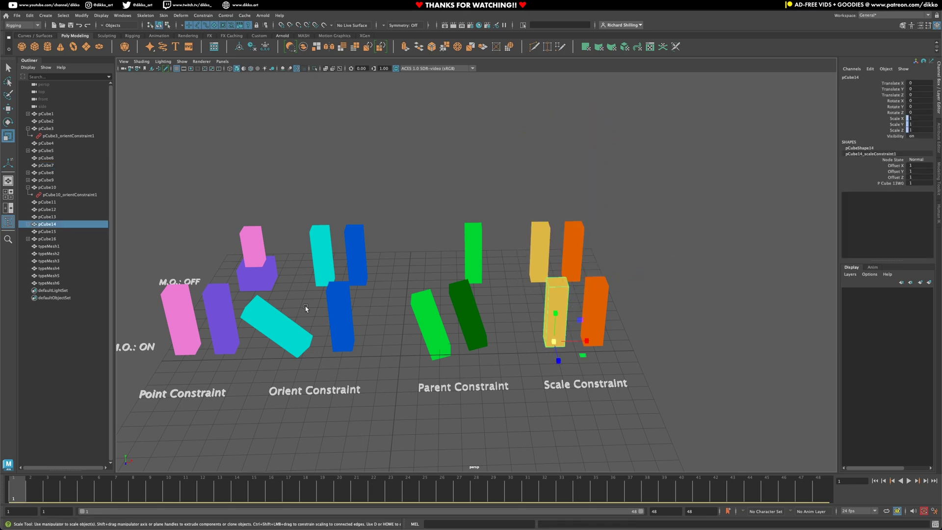
click(28, 224)
click(69, 231)
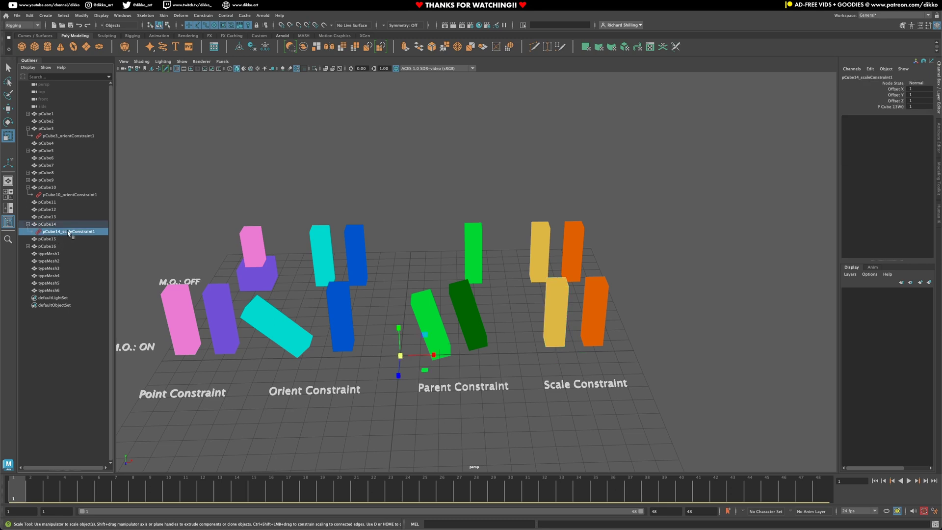
key(Delete)
click(557, 325)
shift+click(595, 314)
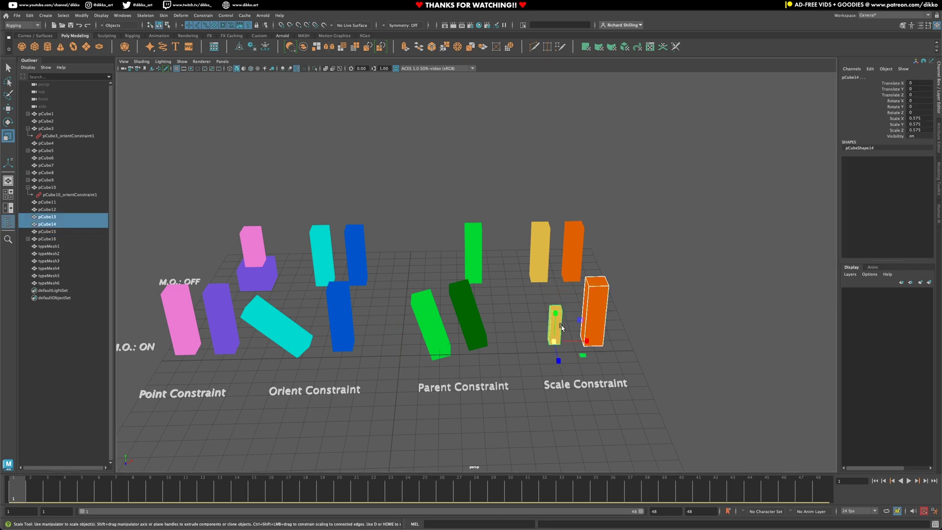
click(203, 16)
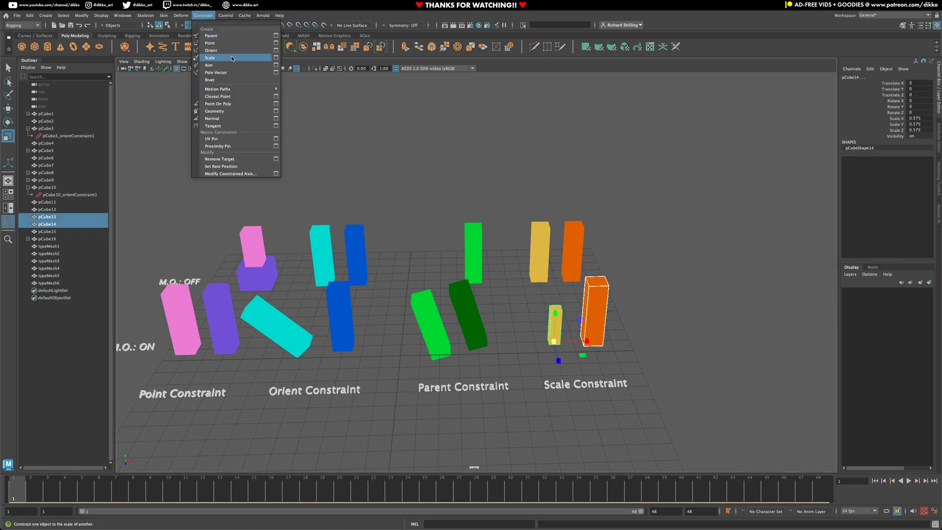
click(277, 57)
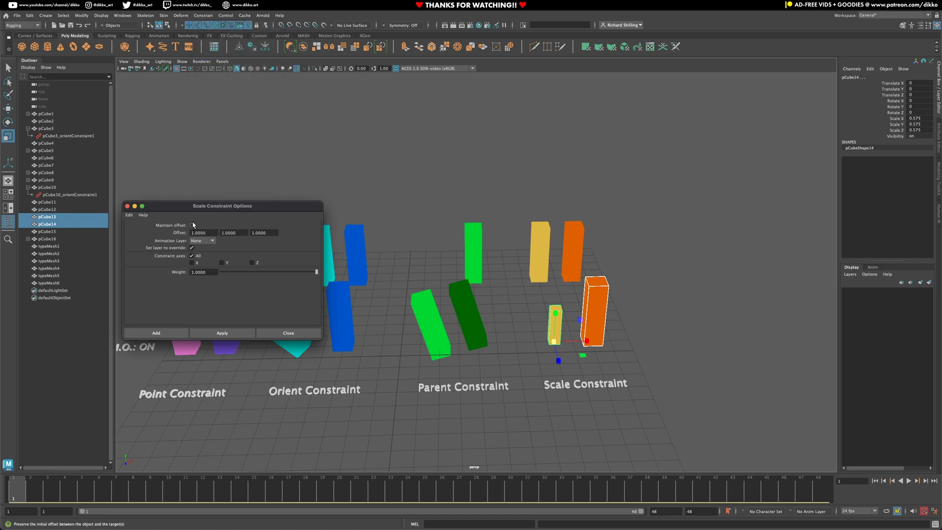
click(129, 333)
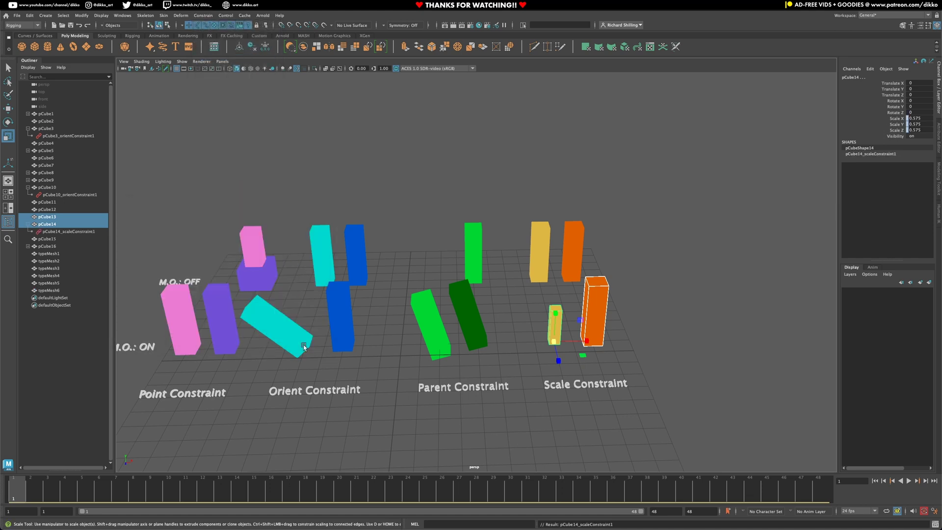
click(654, 286)
click(595, 314)
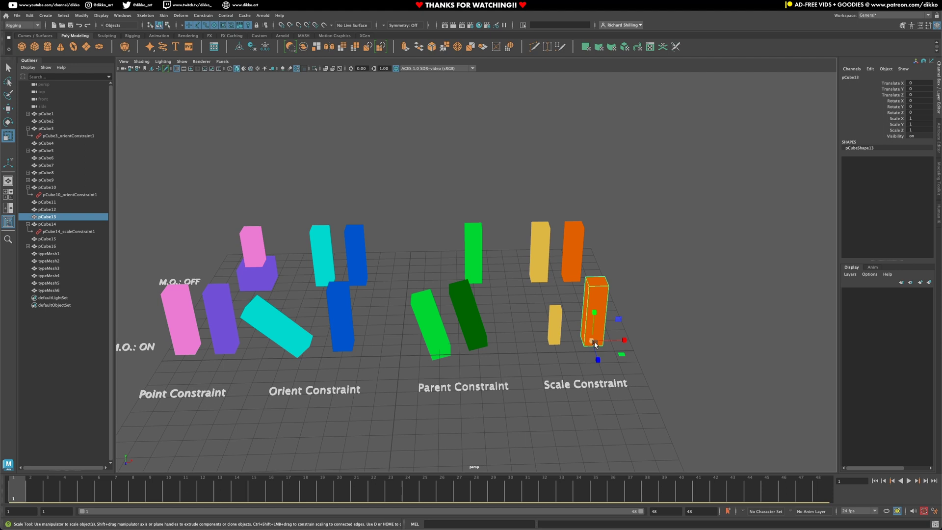
drag(595, 343, 611, 374)
key(ctrl+z)
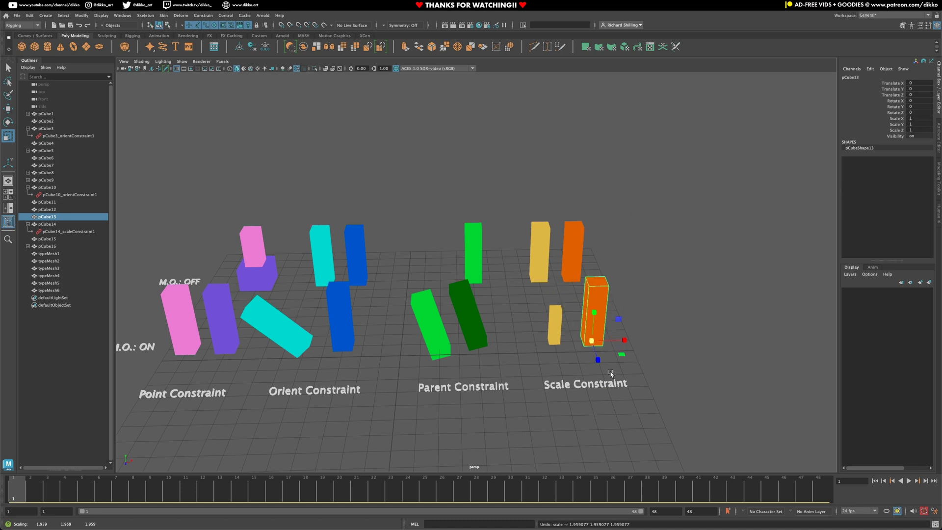
click(557, 337)
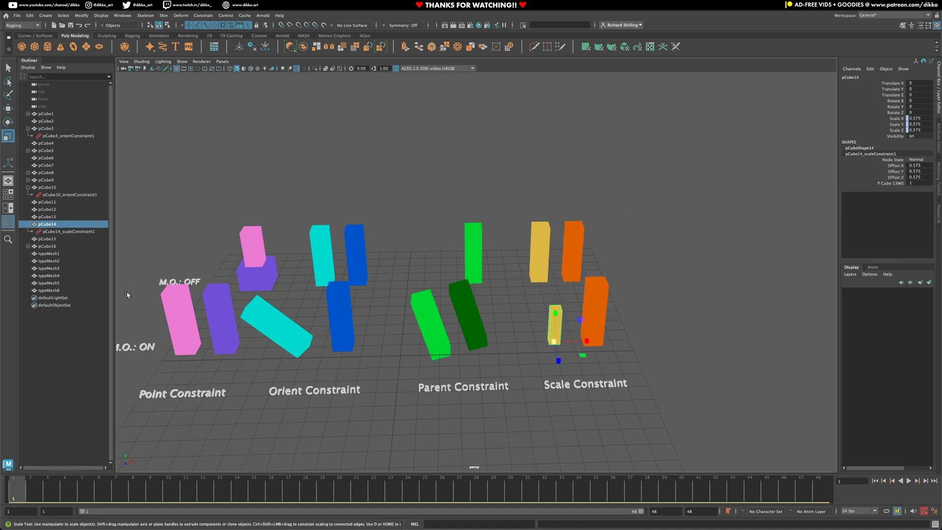
click(79, 231)
key(Delete)
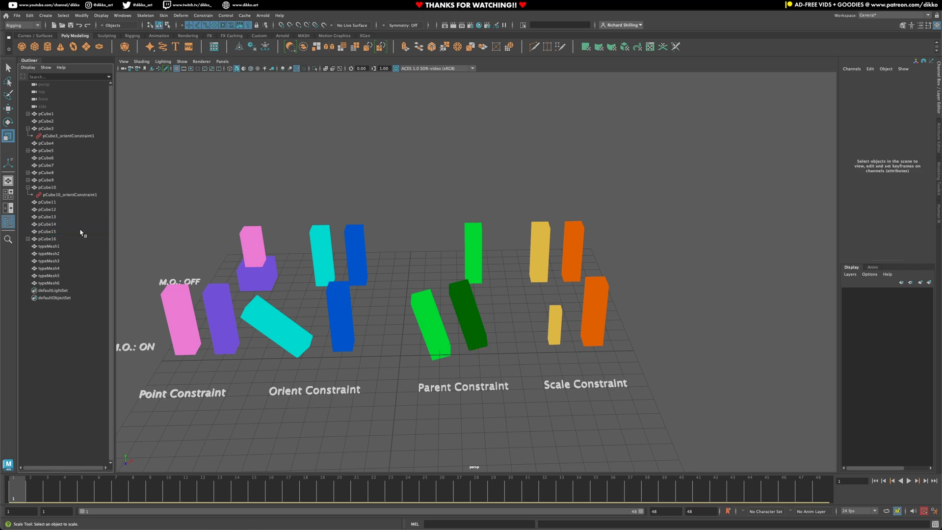
Freeze pCube14's transformations and scale-constrain it to orange pCube13 without offset
click(561, 328)
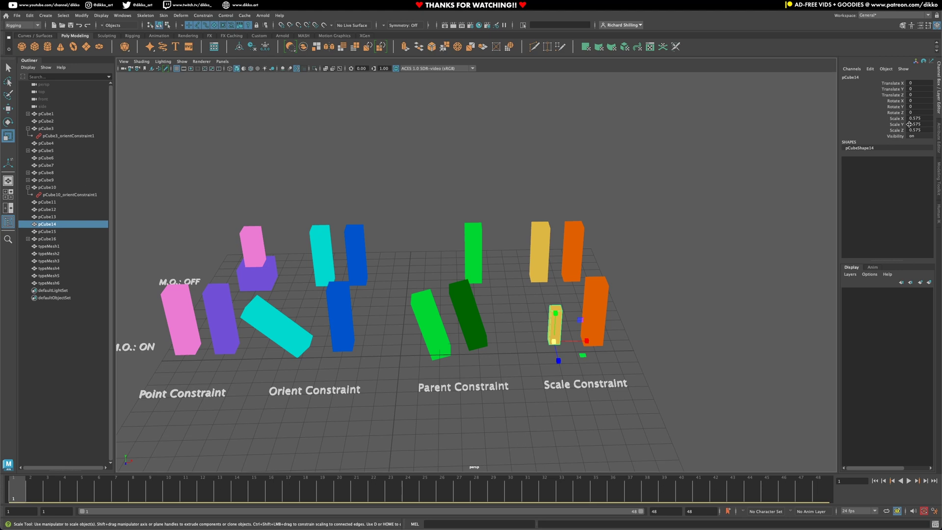
click(265, 46)
click(605, 355)
click(584, 333)
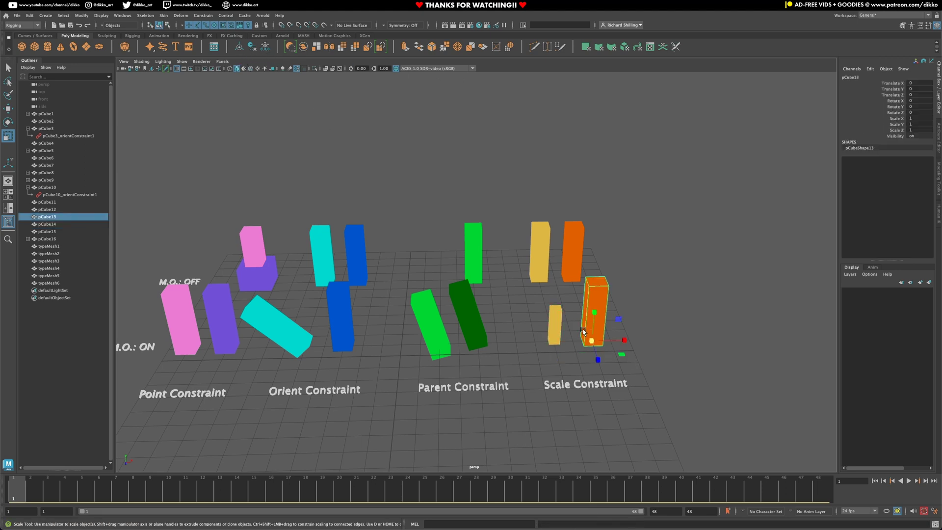
shift+click(560, 337)
click(203, 15)
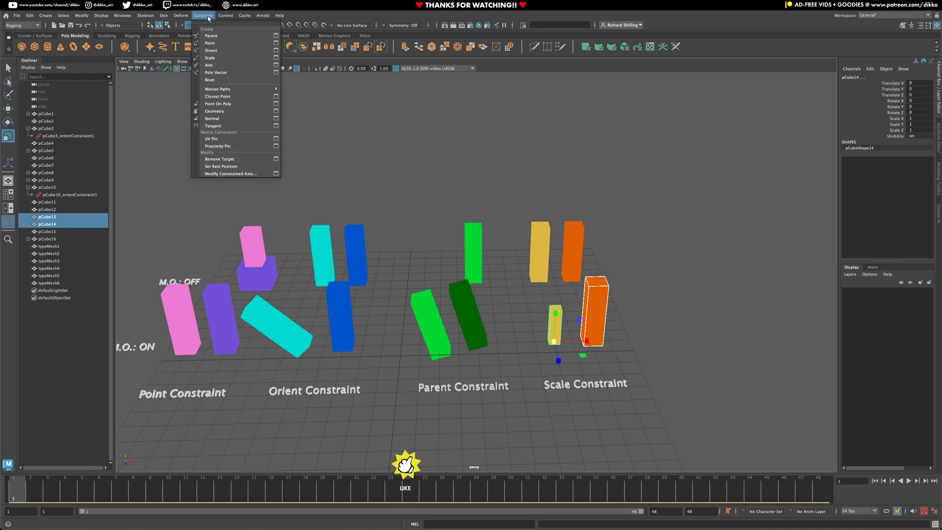
click(275, 57)
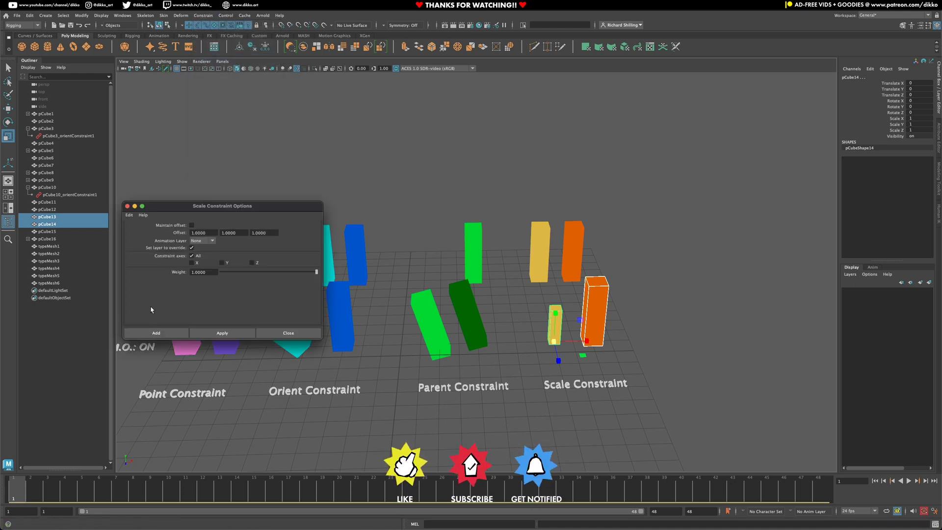
click(160, 333)
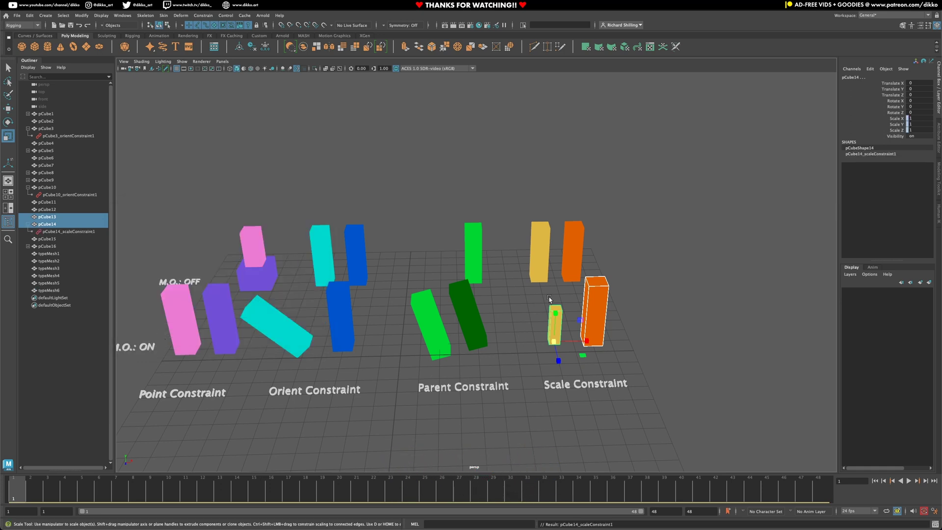
Scale orange pCube13 up to test the constraint, then undo the scaling
click(533, 336)
click(559, 336)
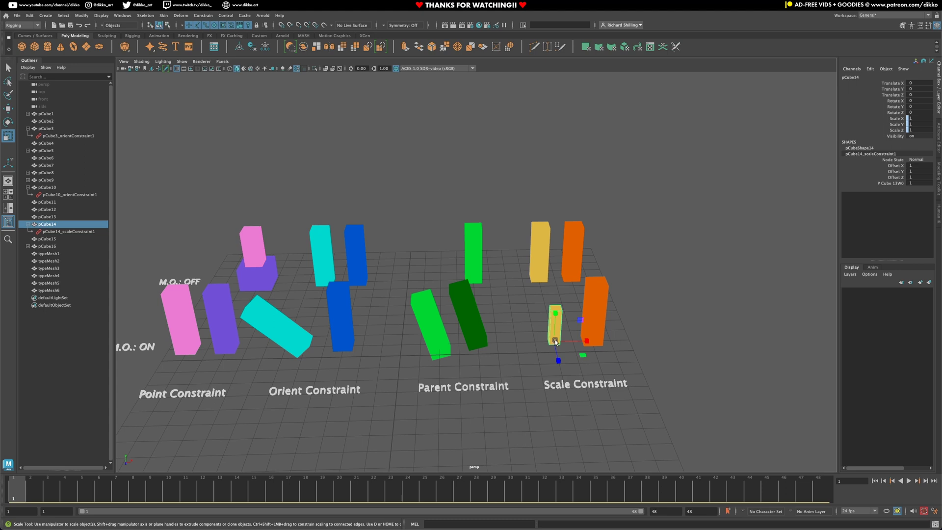
click(595, 315)
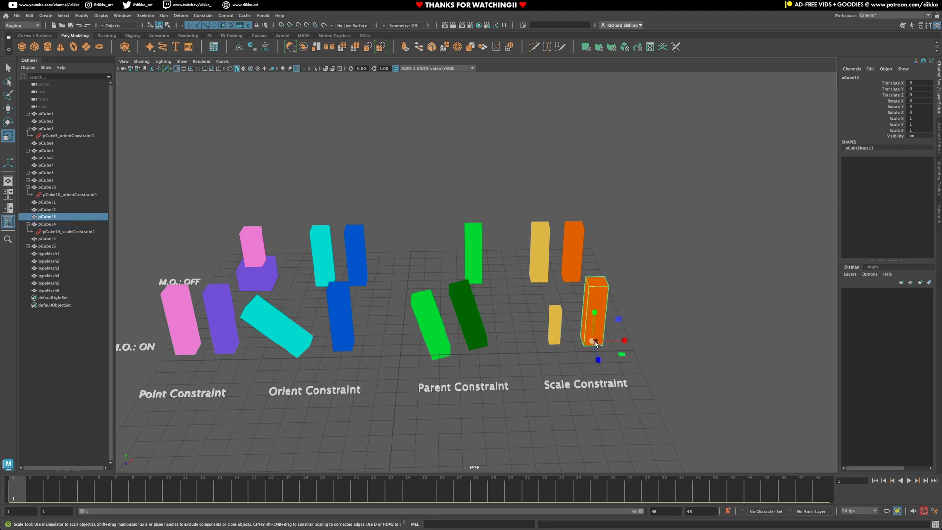
drag(595, 341, 689, 319)
key(ctrl+z)
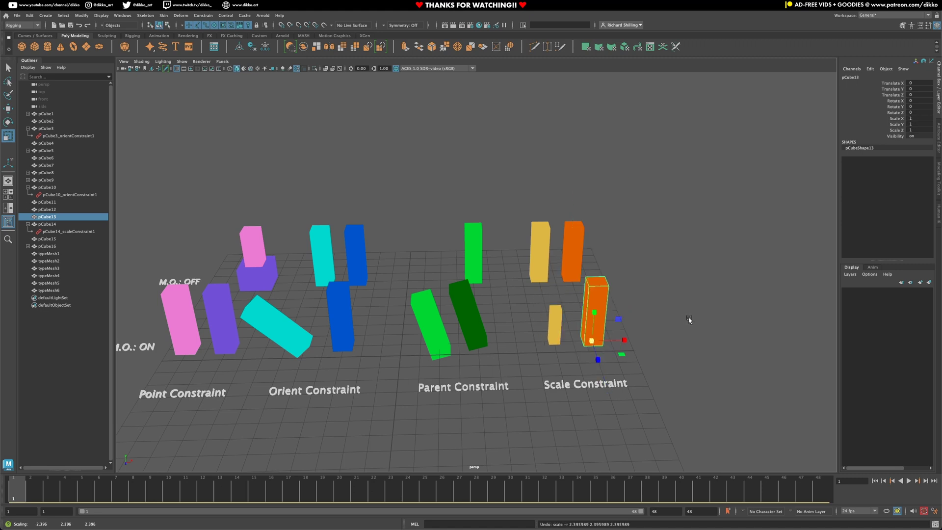
Undo back through the changes to restore the earlier scale constraint
key(ctrl+z)
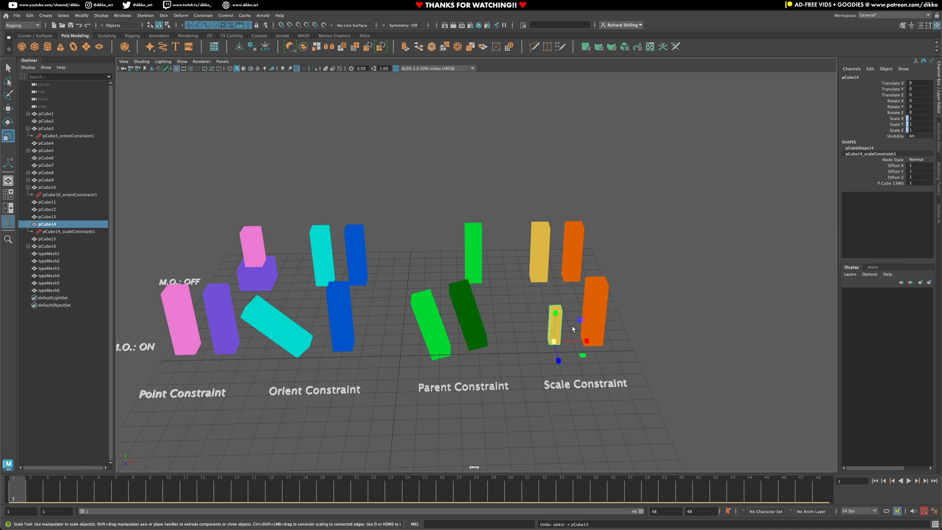
key(ctrl+z)
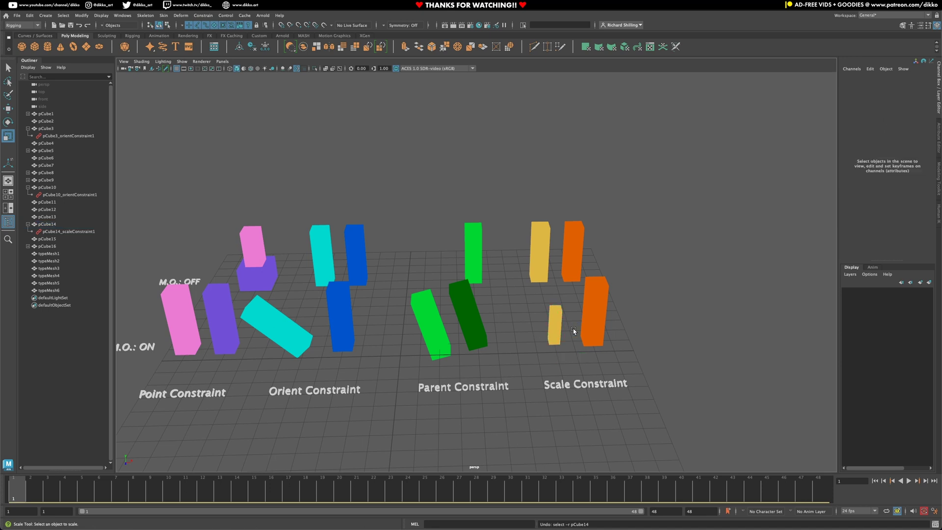
key(ctrl+z)
key(ctrl+z)
key(ctrl+z)
key(ctrl+z)
key(ctrl+z)
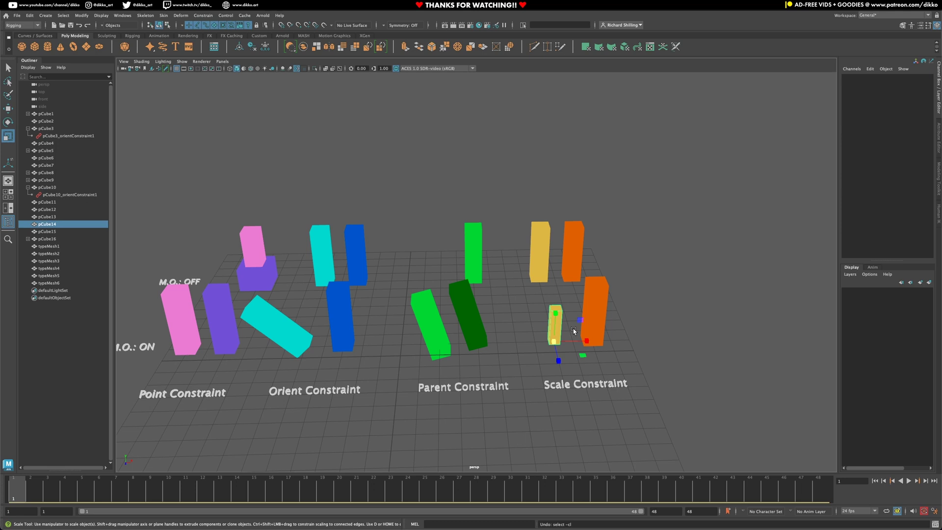
key(ctrl+z)
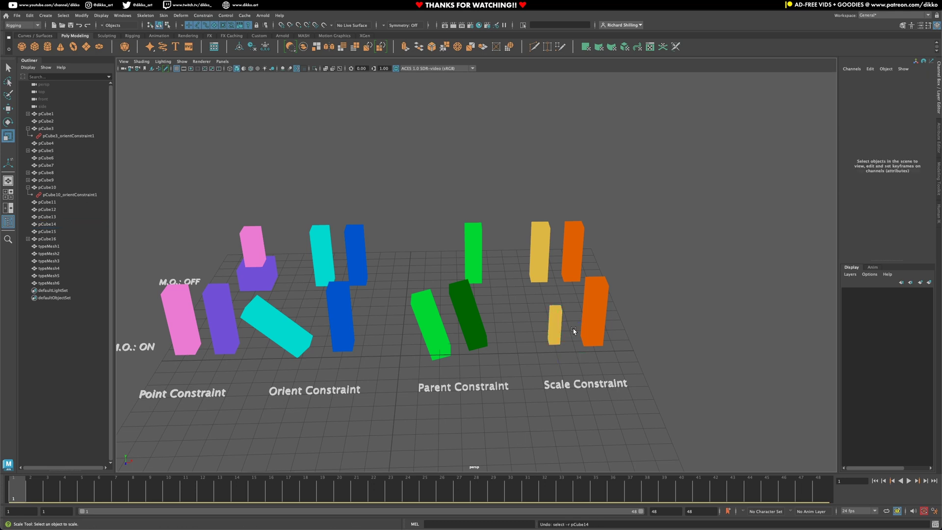
key(ctrl+z)
Scale-constrain small yellow pCube14 to orange pCube13 with Maintain offset ticked
click(604, 330)
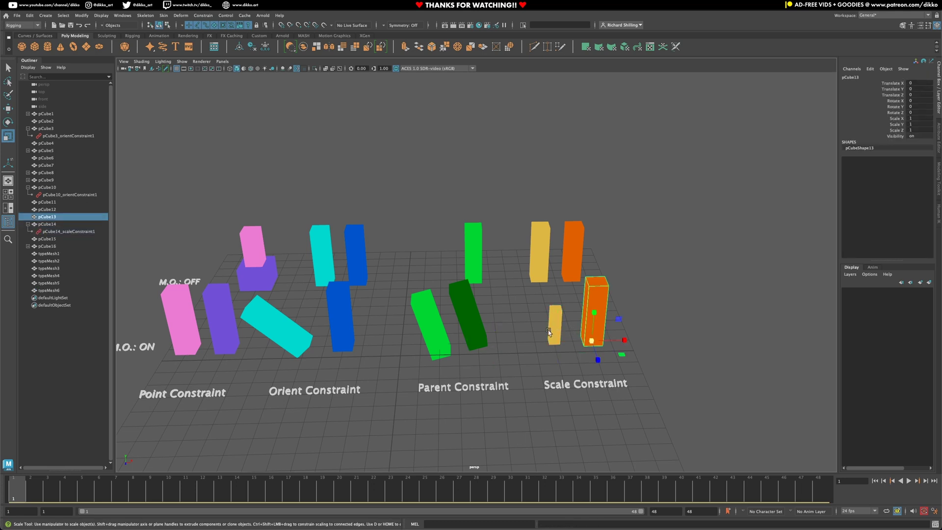
shift+click(548, 323)
click(203, 15)
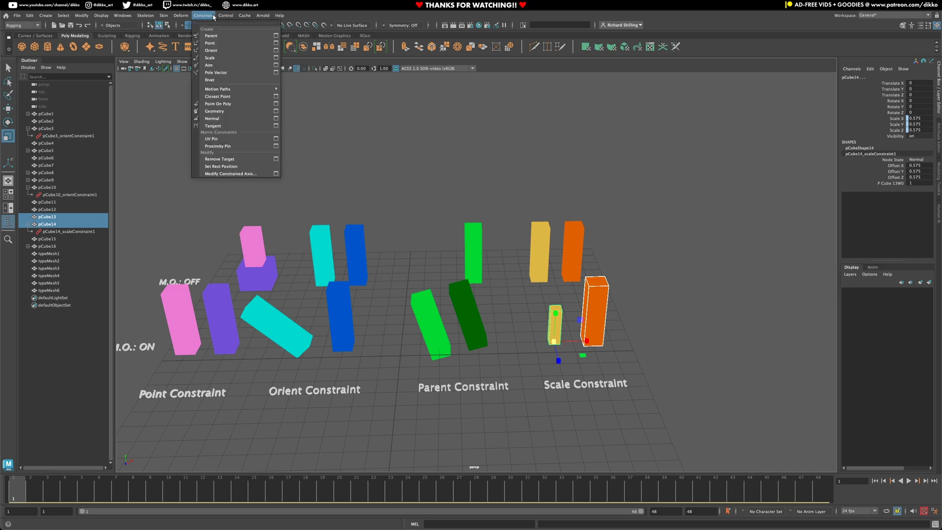
click(276, 57)
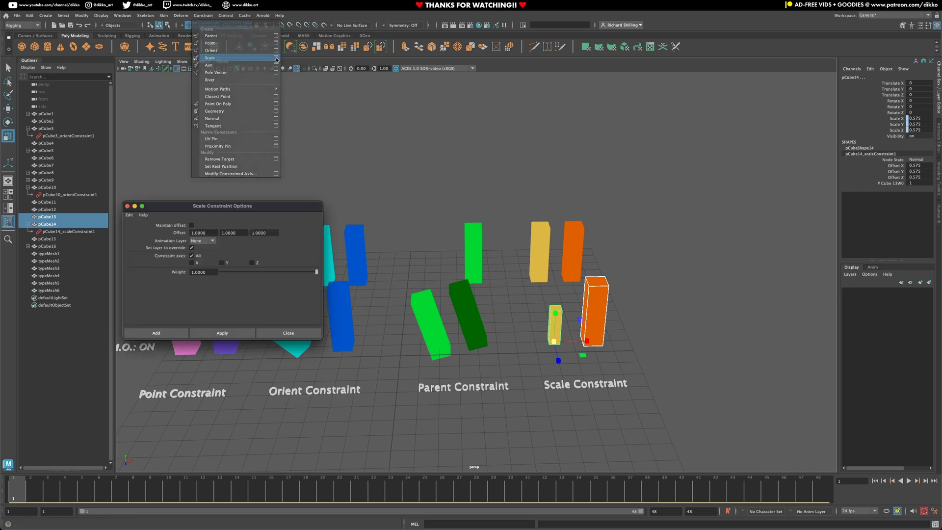
click(156, 332)
Select the small yellow box, then the light green and dark green parent-constraint boxes
click(532, 362)
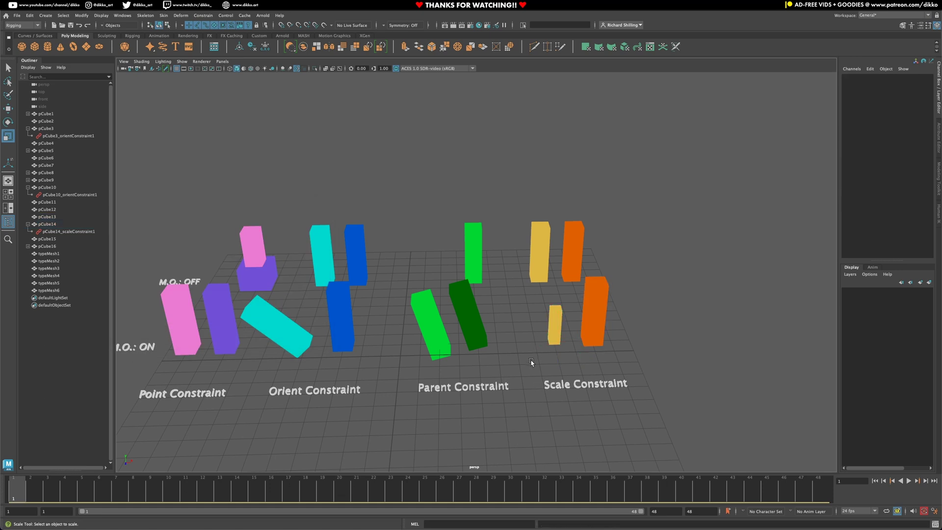
click(546, 343)
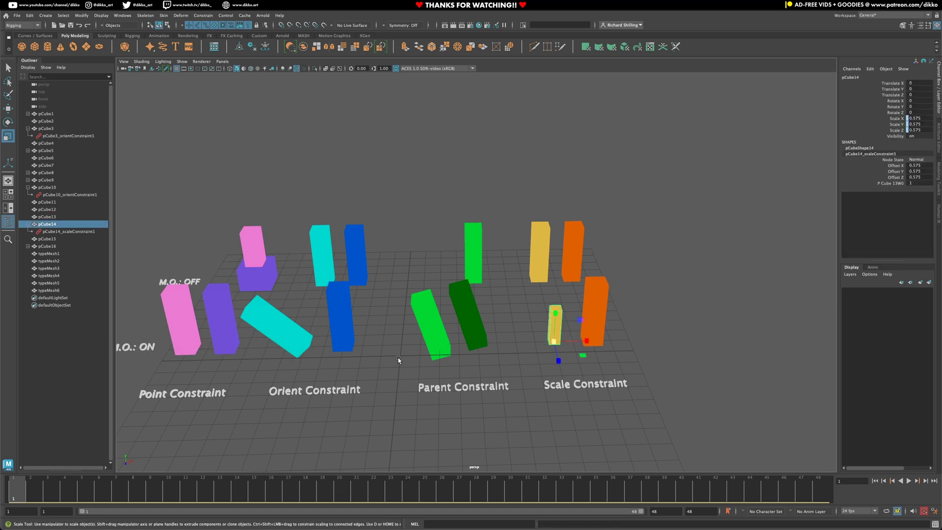
click(421, 331)
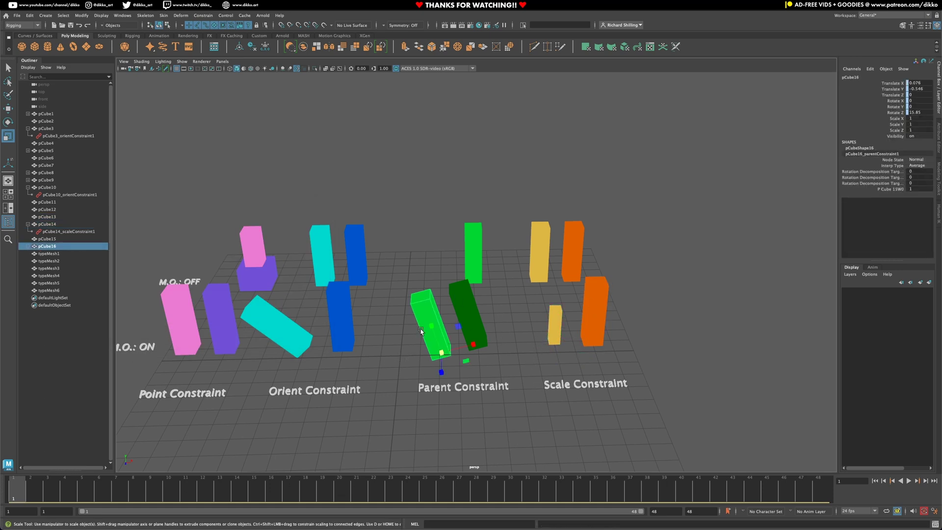
click(460, 309)
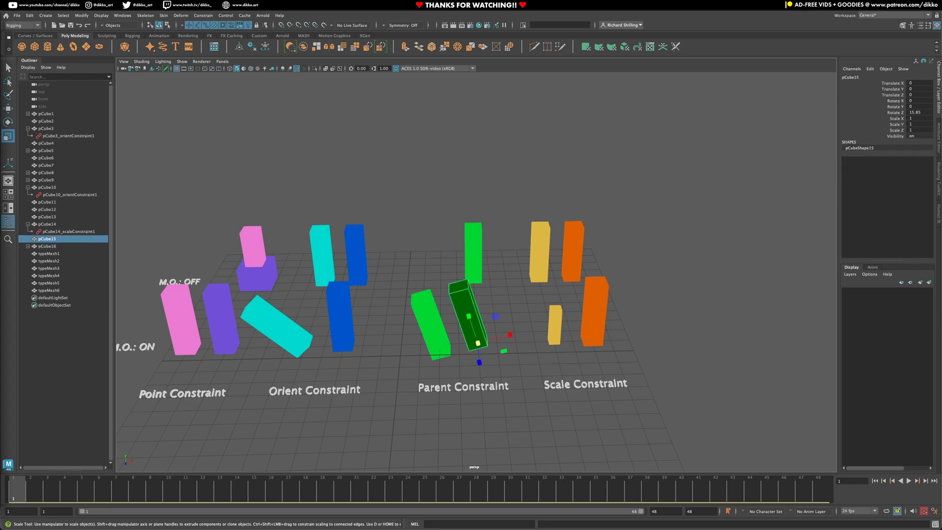